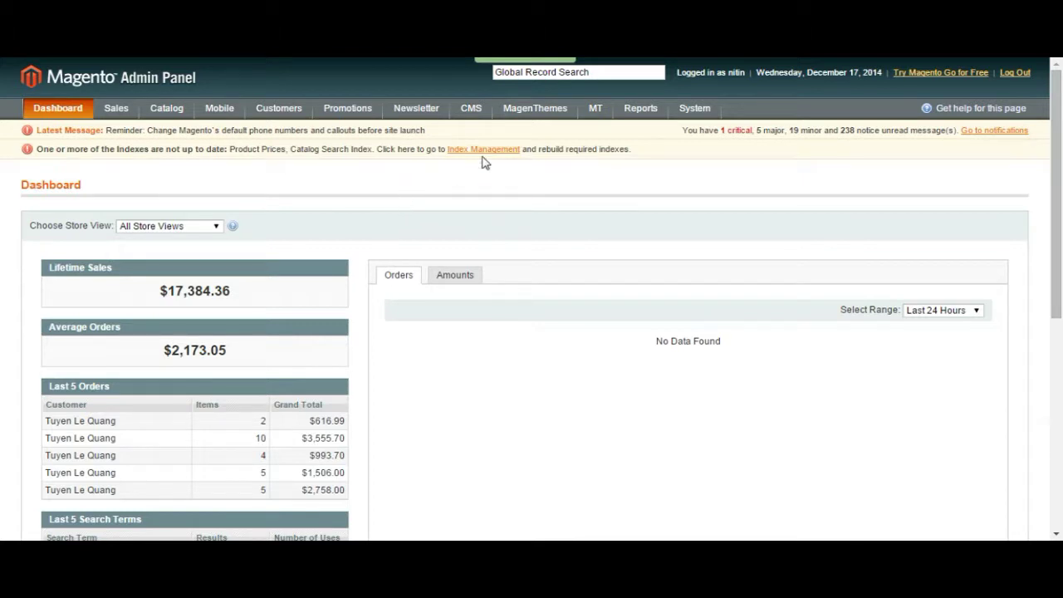
Step: Go to CMS > Pages to list the 16 CMS page records
mouse_move(471, 108)
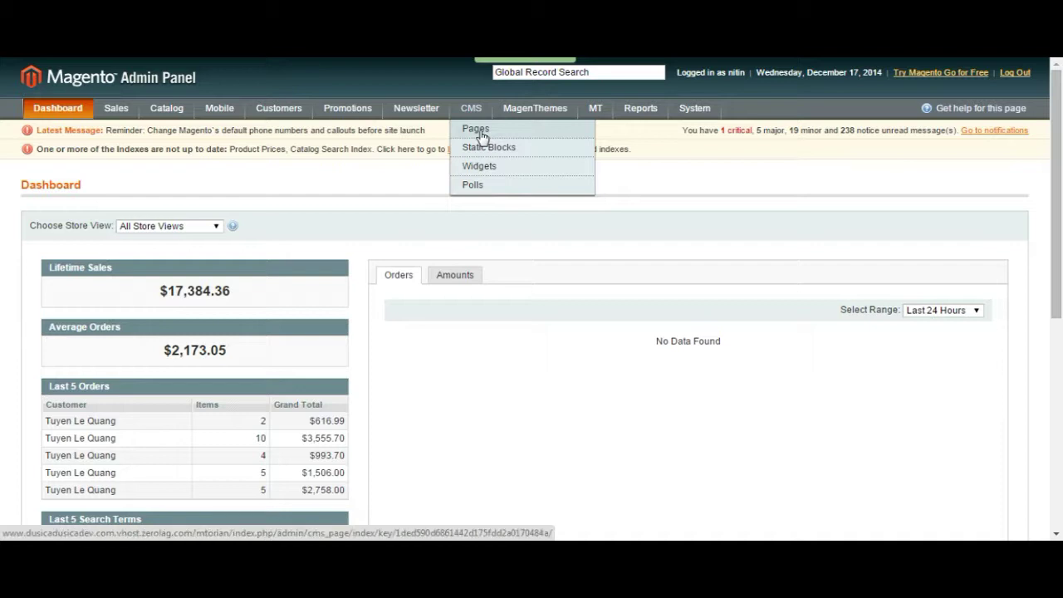
left_click(482, 135)
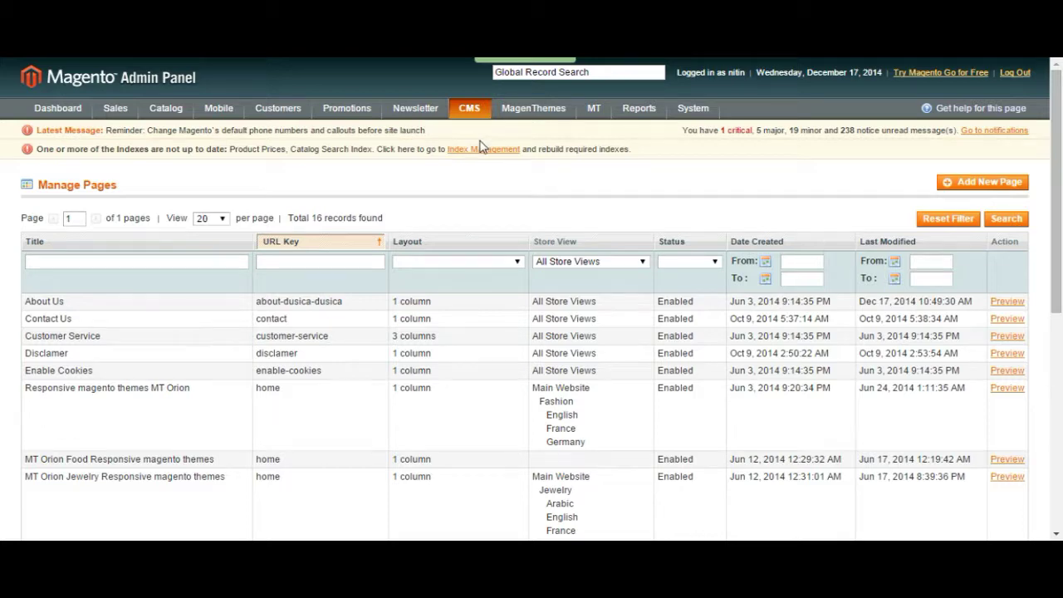
scroll(480, 146, "down", 2)
scroll(480, 146, "up", 2)
mouse_move(478, 111)
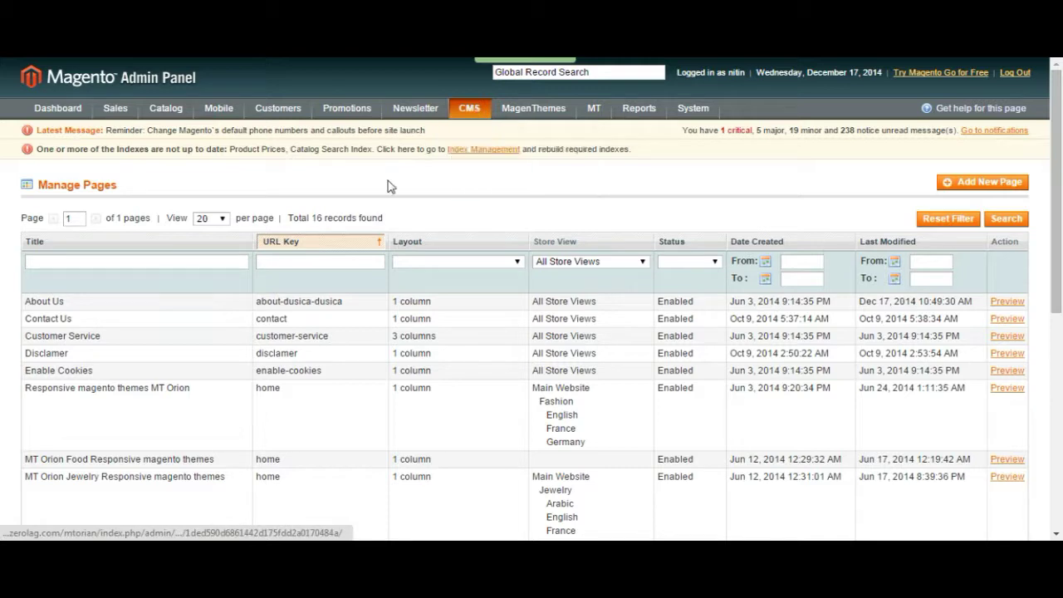
scroll(396, 185, "down", 1)
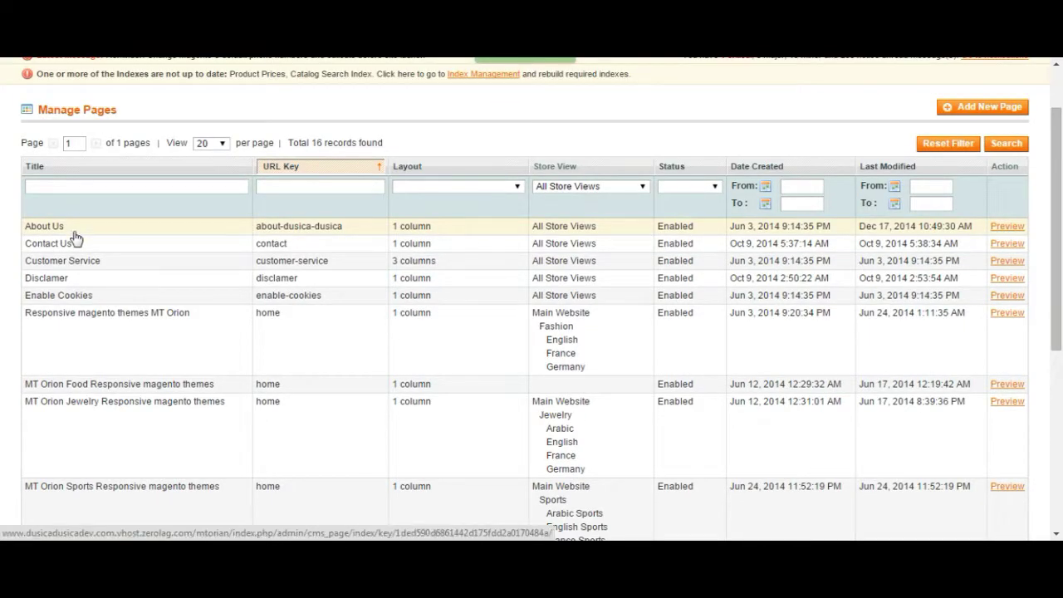
scroll(78, 249, "down", 3)
scroll(83, 286, "down", 2)
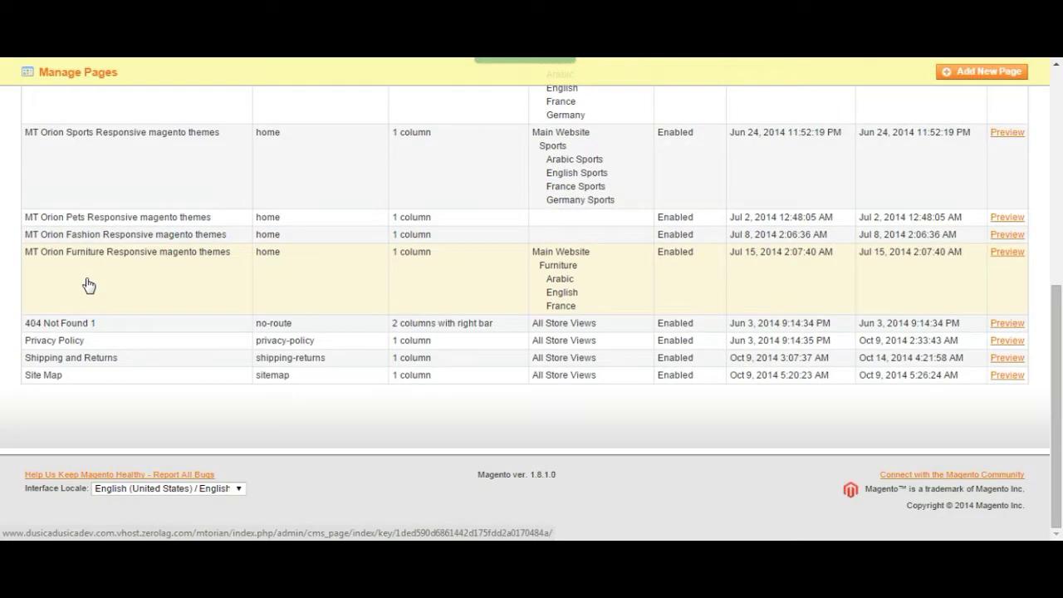
scroll(88, 282, "up", 5)
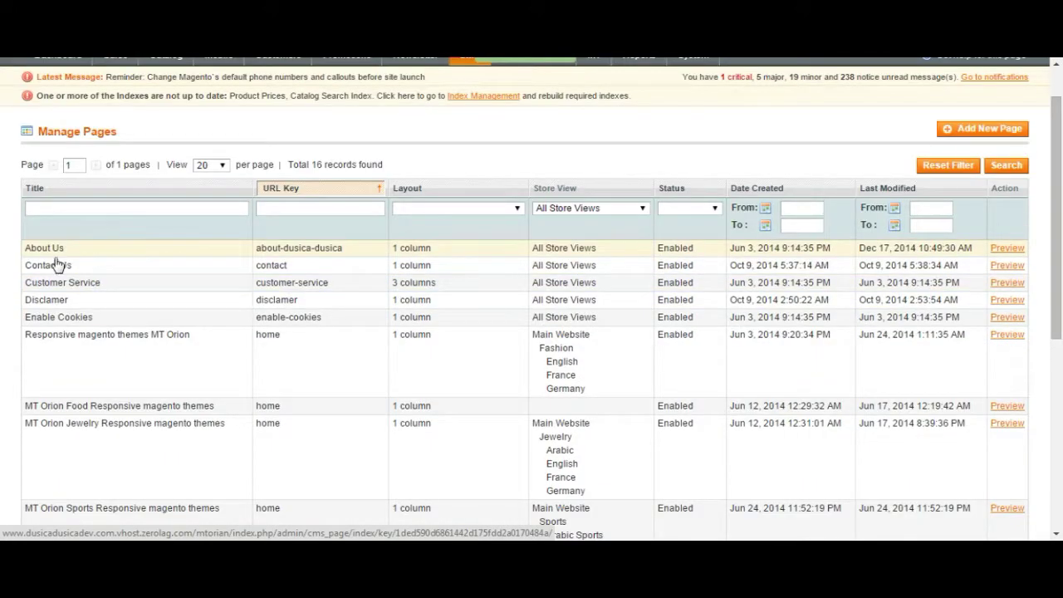
scroll(109, 294, "down", 1)
scroll(108, 295, "down", 4)
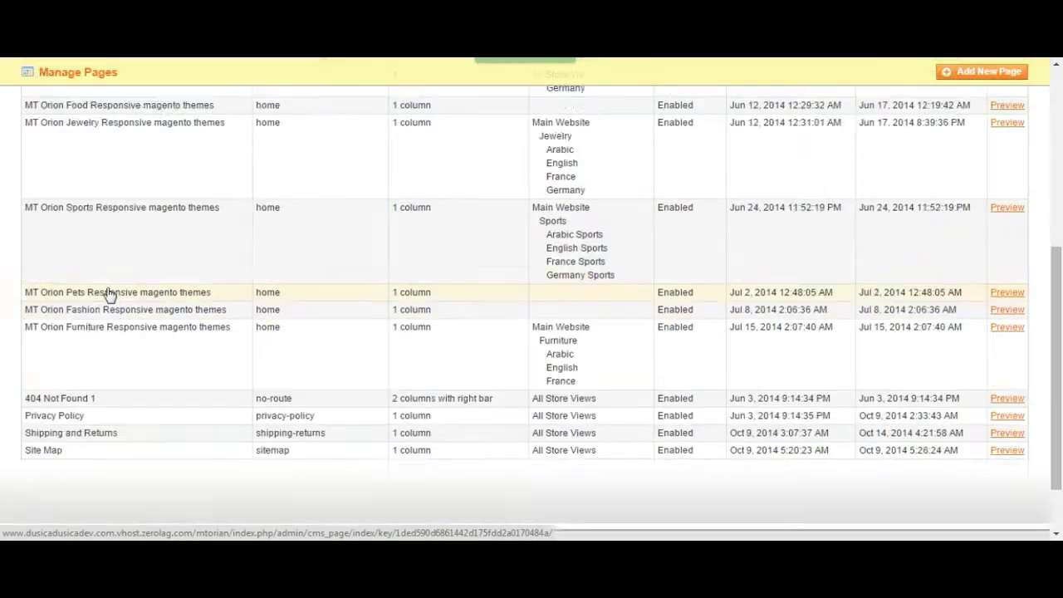
scroll(109, 296, "up", 6)
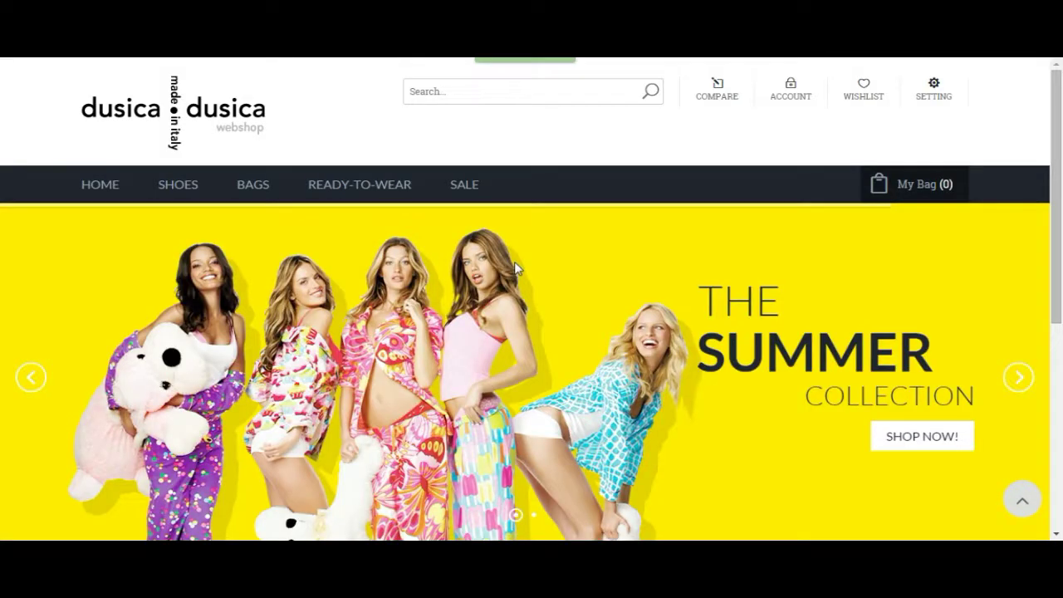
scroll(514, 261, "down", 3)
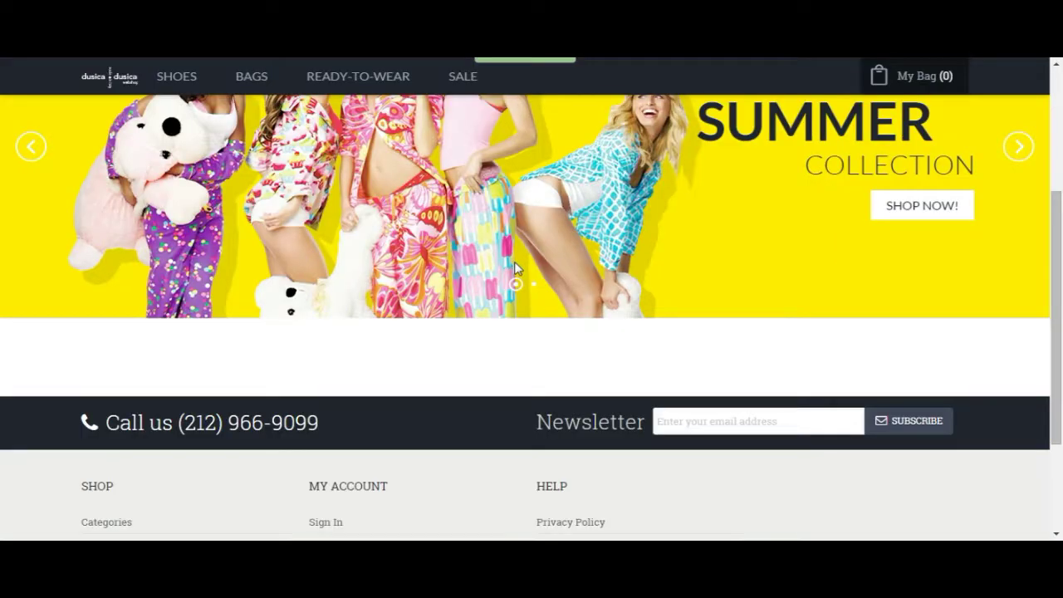
scroll(514, 262, "down", 2)
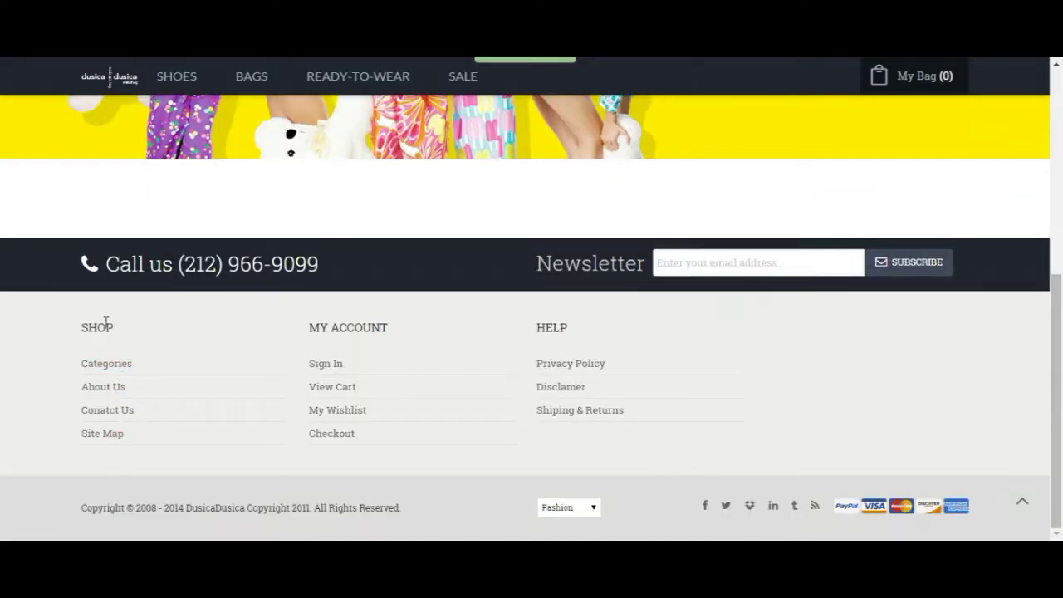
left_click_drag(106, 323, 148, 465)
left_click(147, 465)
scroll(237, 422, "up", 1)
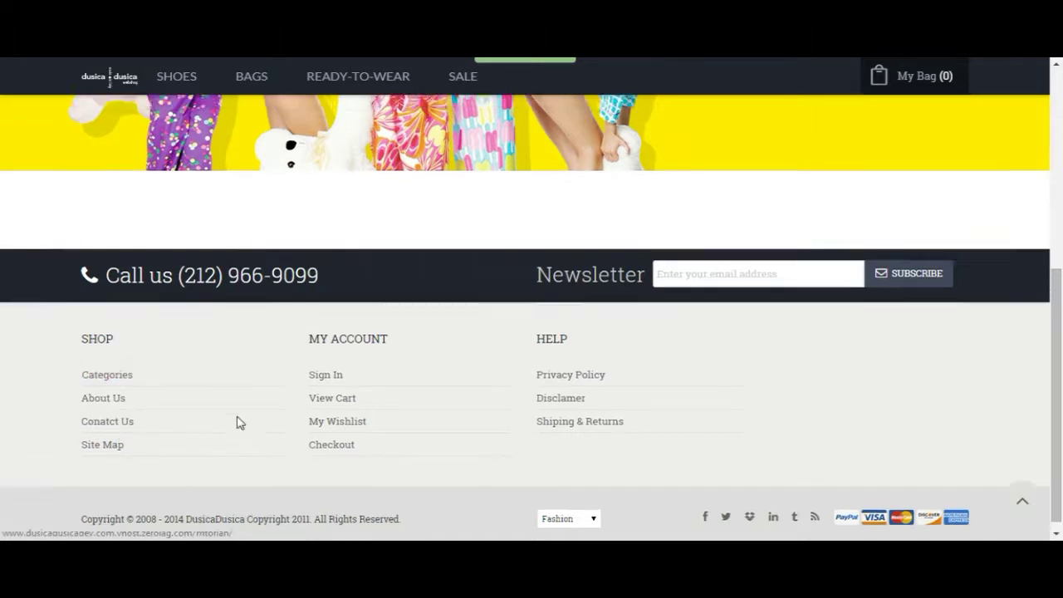
scroll(236, 419, "up", 4)
scroll(491, 183, "down", 4)
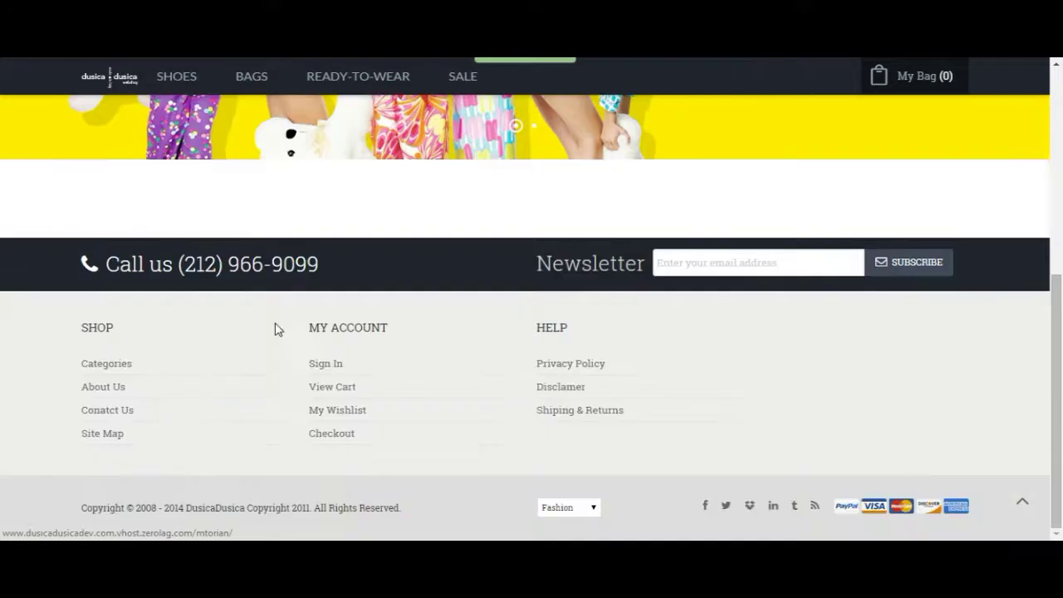
left_click(112, 390)
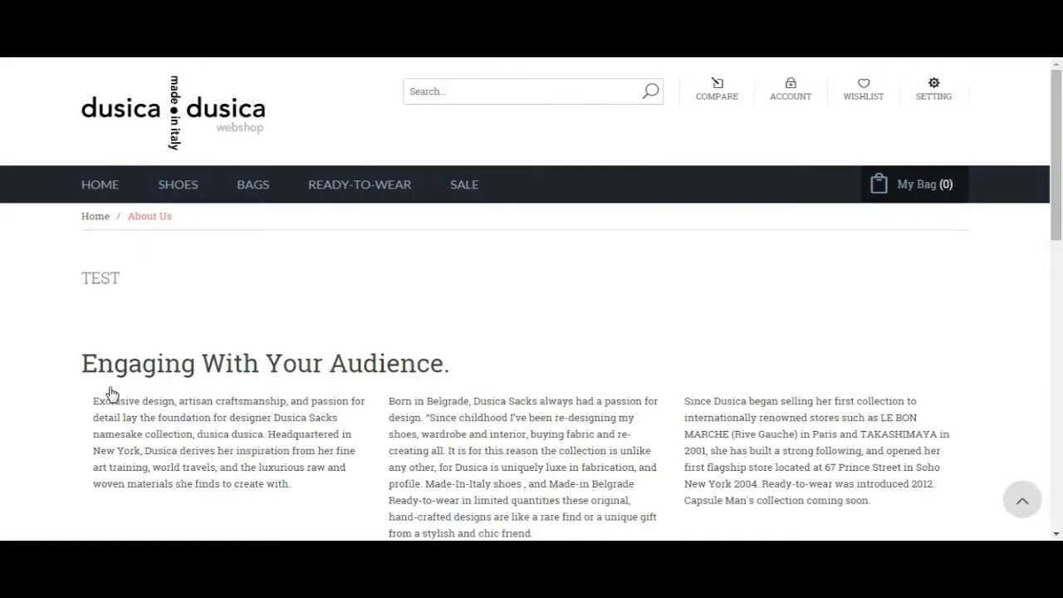
scroll(438, 249, "down", 1)
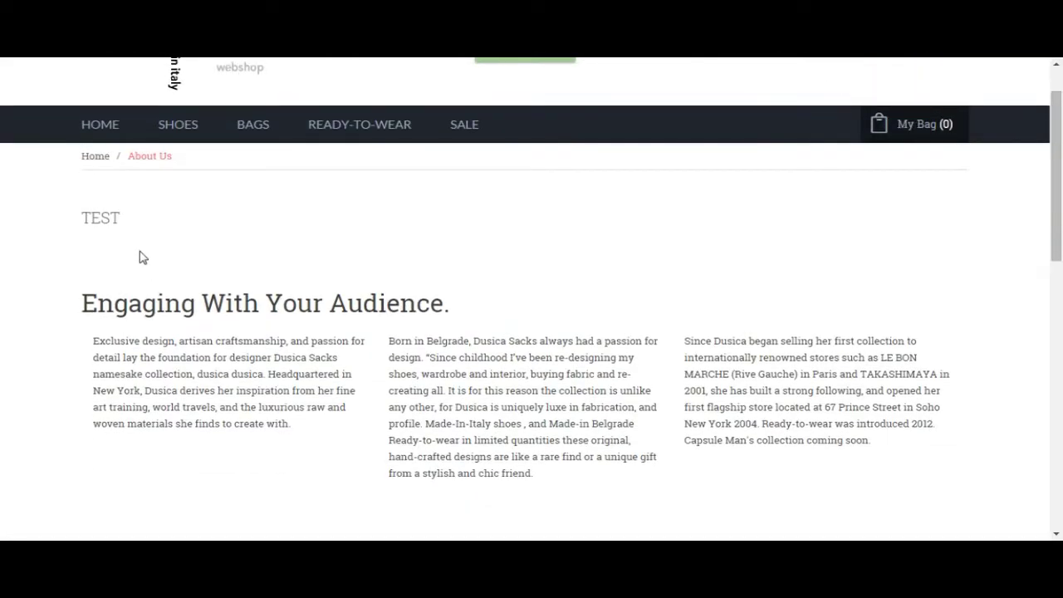
double_click(100, 220)
left_click(78, 218)
scroll(191, 220, "down", 2)
left_click_drag(189, 214, 438, 301)
left_click(581, 410)
scroll(582, 410, "down", 5)
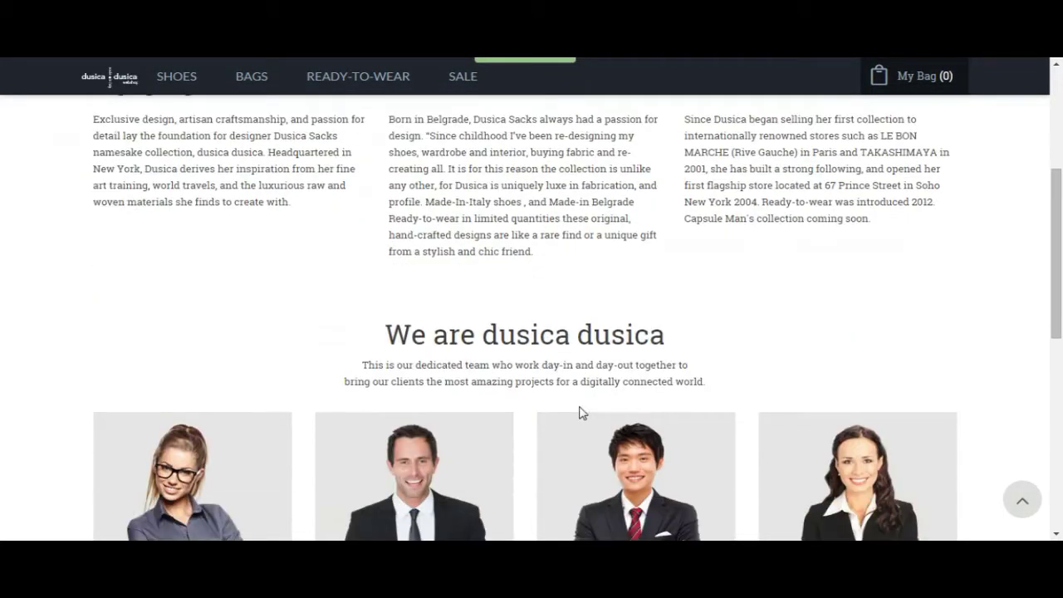
scroll(579, 411, "down", 2)
scroll(579, 410, "up", 10)
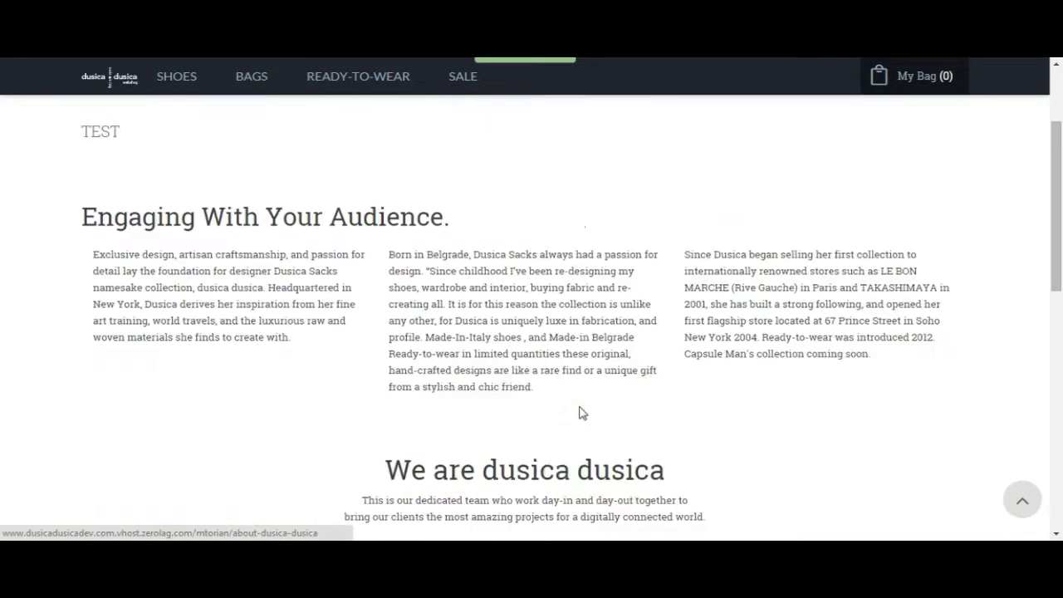
key("ctrl+w")
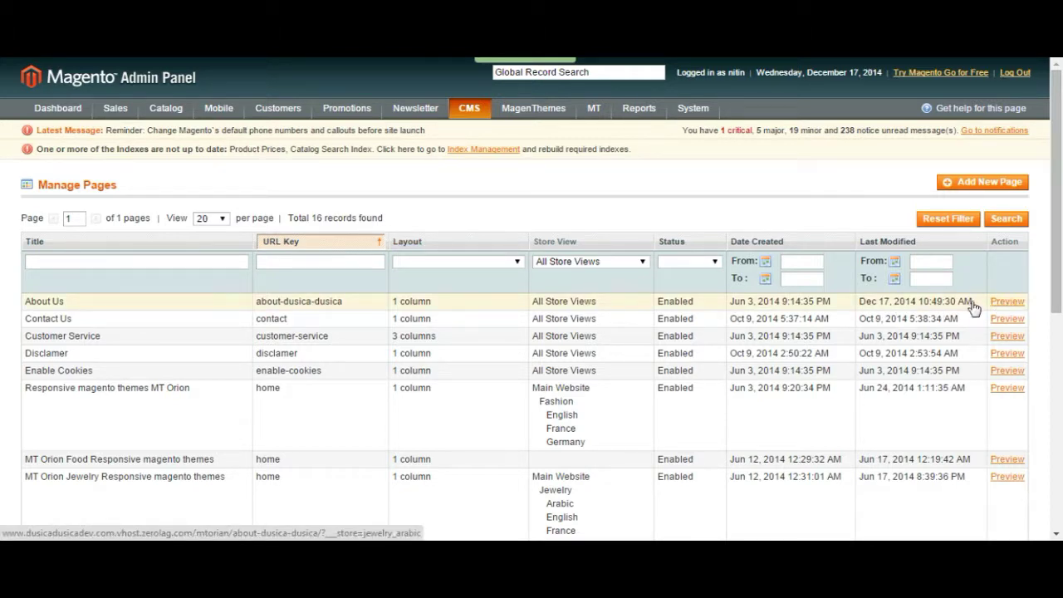
Step: Open the About Us row from the Manage Pages grid for editing
left_click(73, 302)
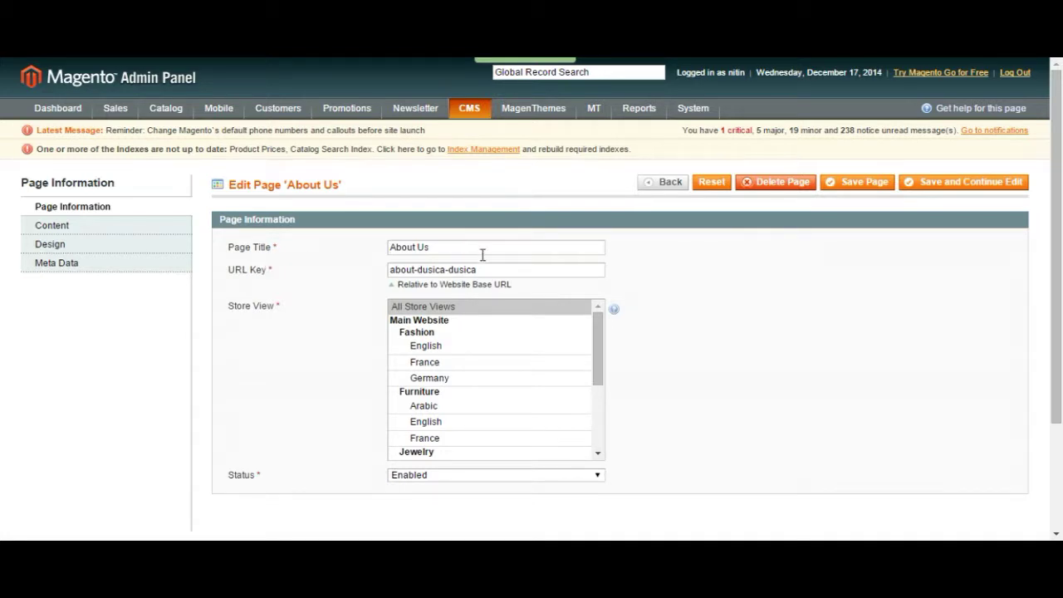
Step: Trim -dusica-dusica from the URL key so it reads just about
left_click_drag(480, 249, 381, 249)
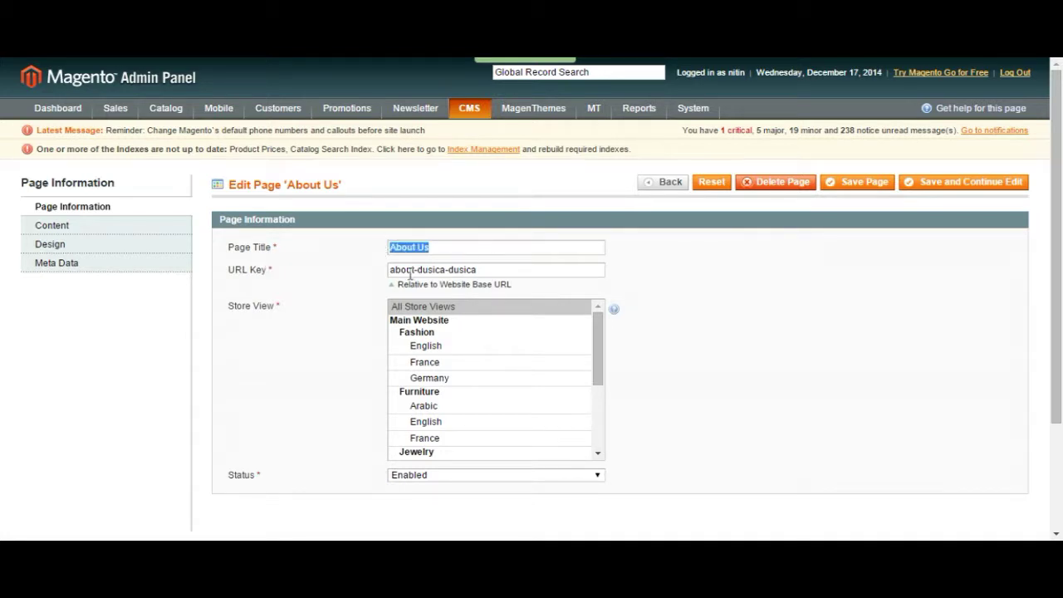
left_click(492, 271)
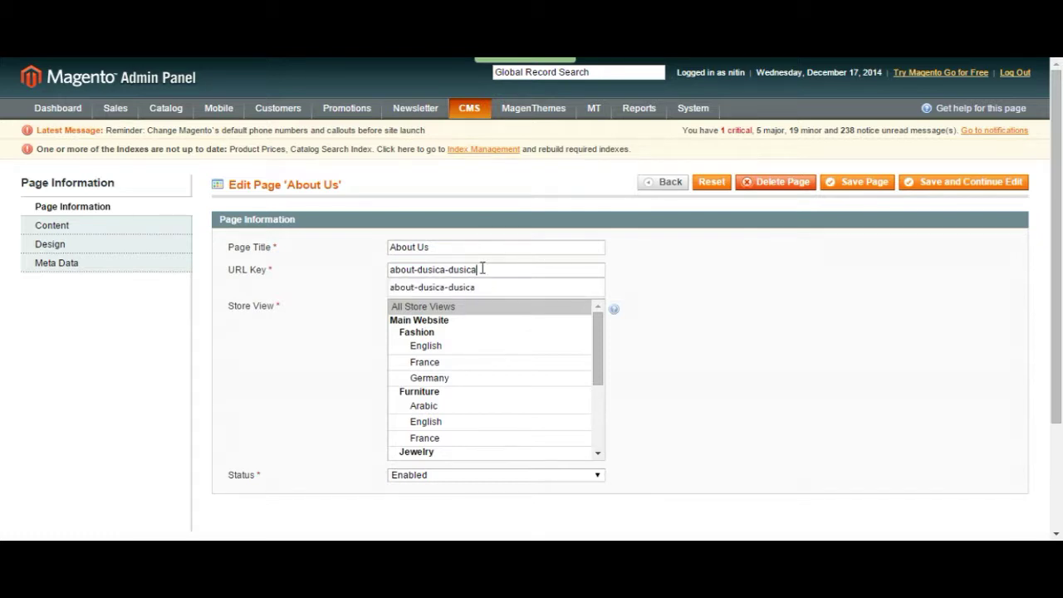
left_click_drag(480, 269, 419, 269)
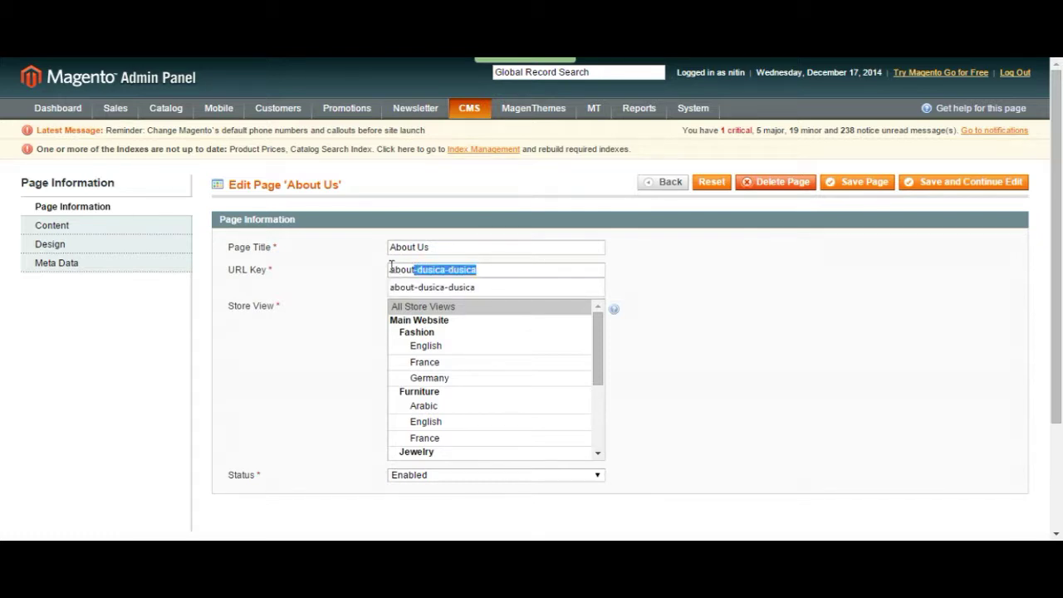
key("End")
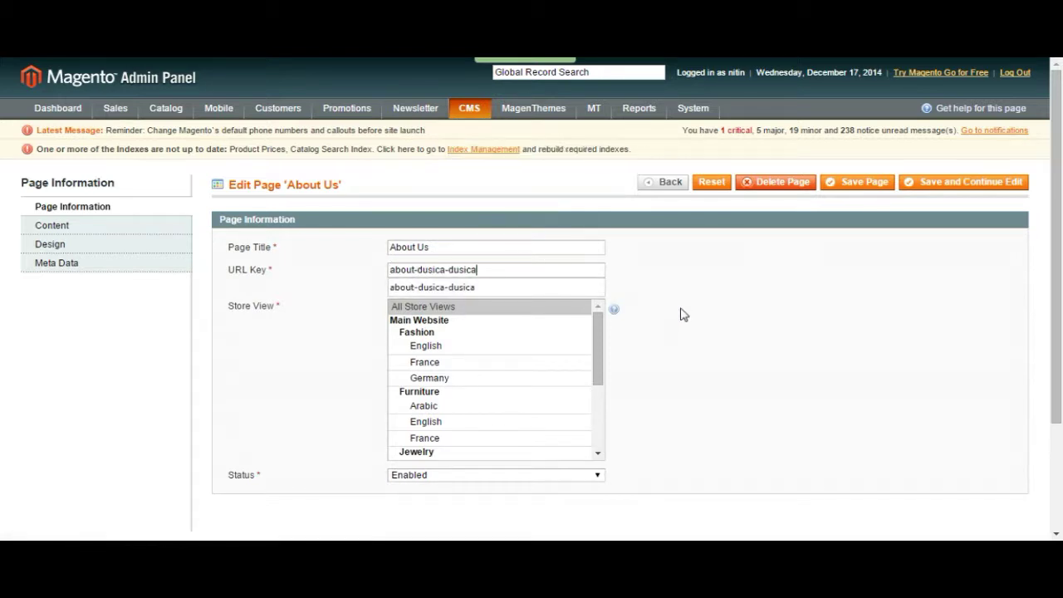
left_click_drag(480, 269, 416, 269)
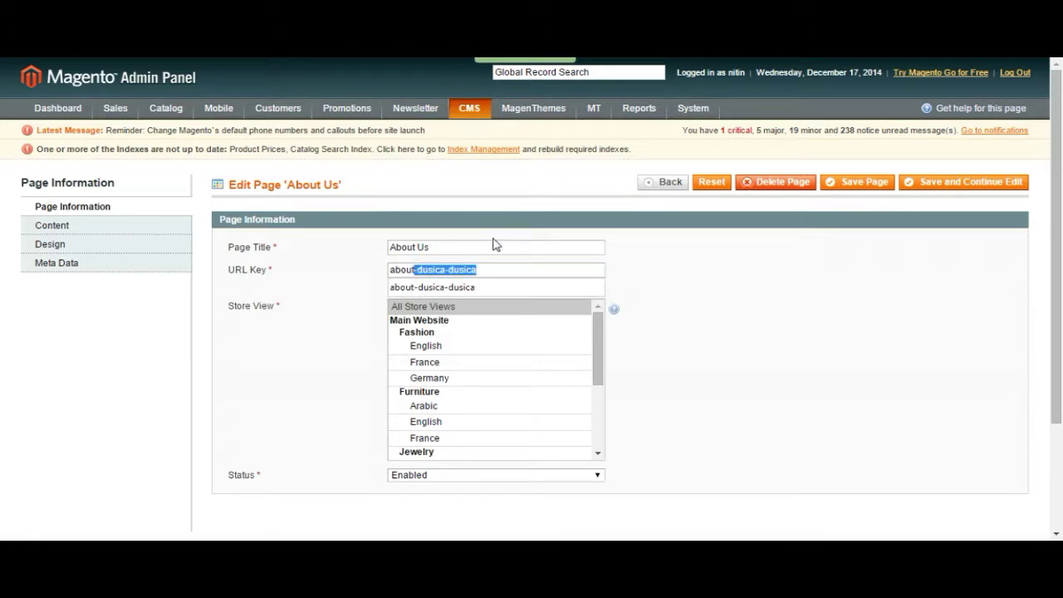
key("BackSpace")
left_click(389, 279)
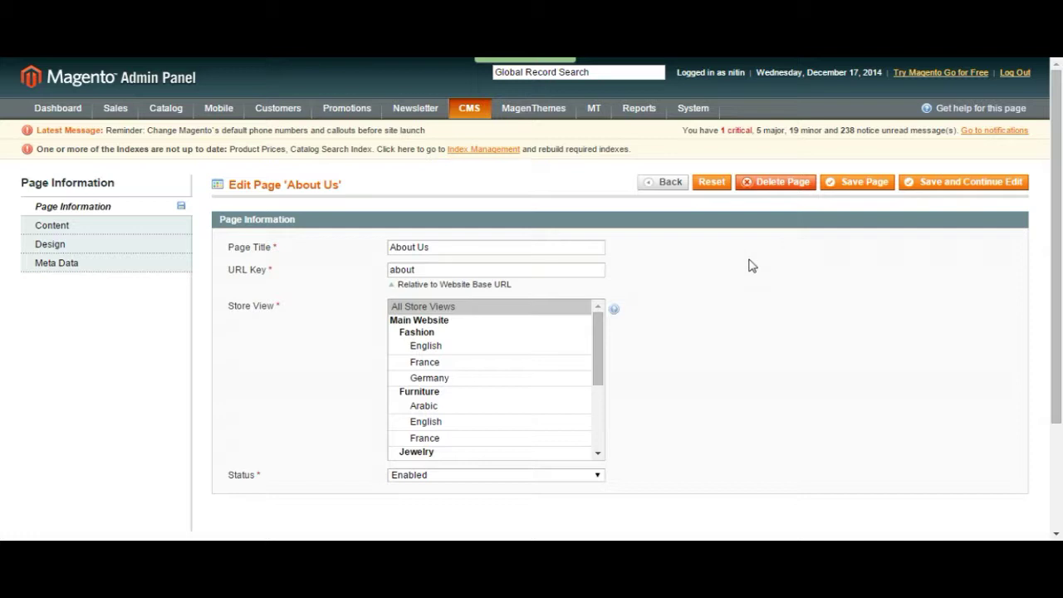
type("www.yourstore.com/")
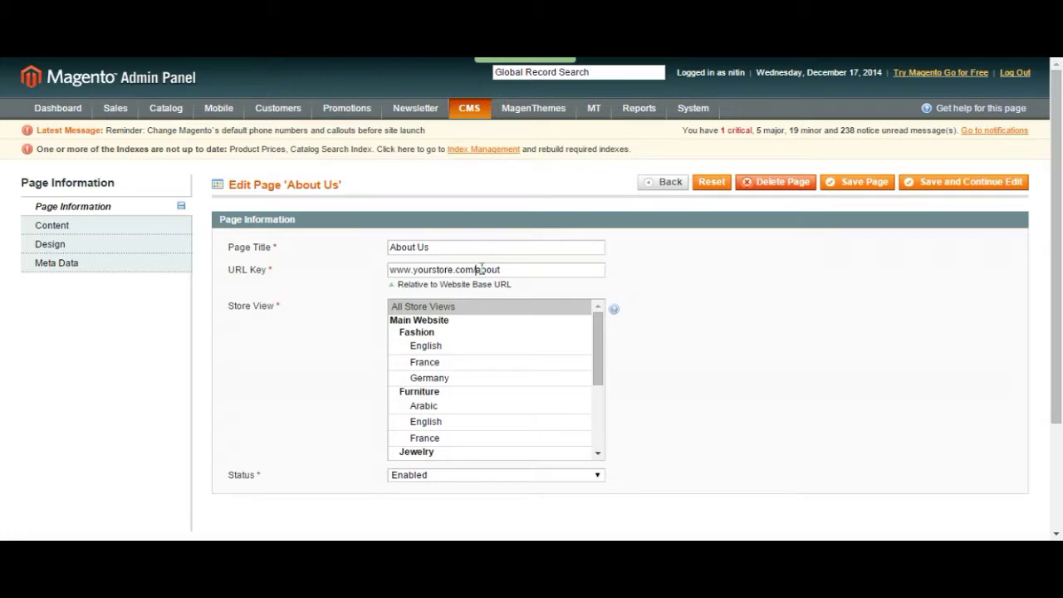
left_click_drag(475, 268, 381, 269)
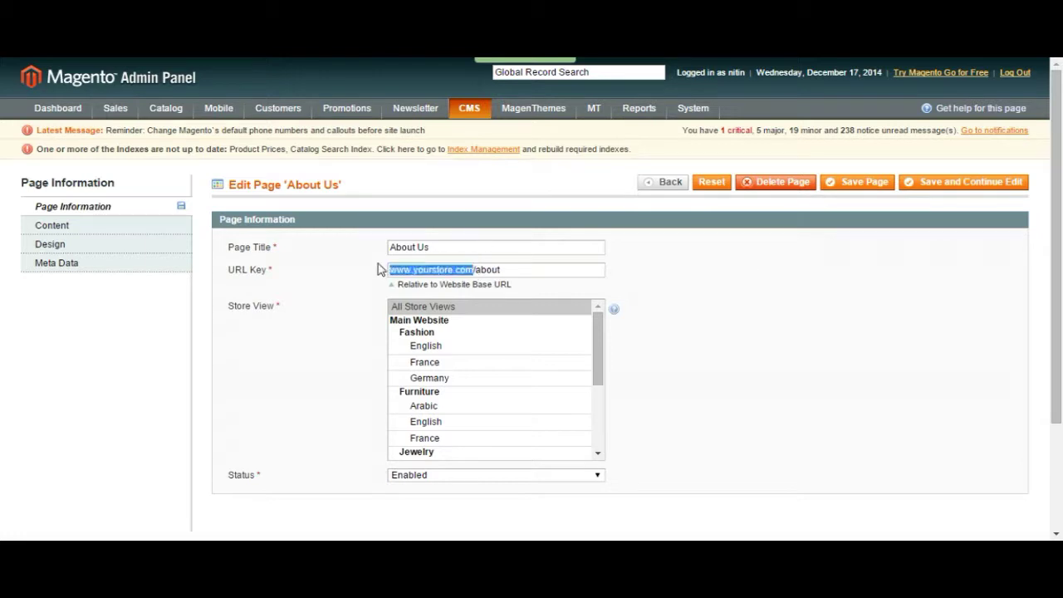
key("BackSpace")
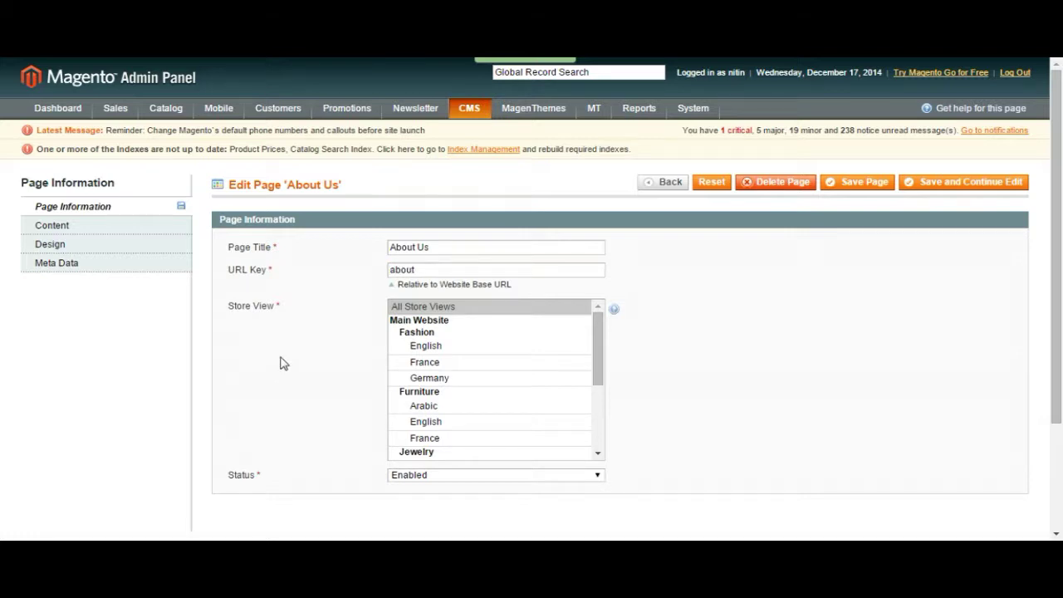
Step: Confirm the page Status stays Enabled
scroll(285, 364, "down", 1)
left_click(493, 401)
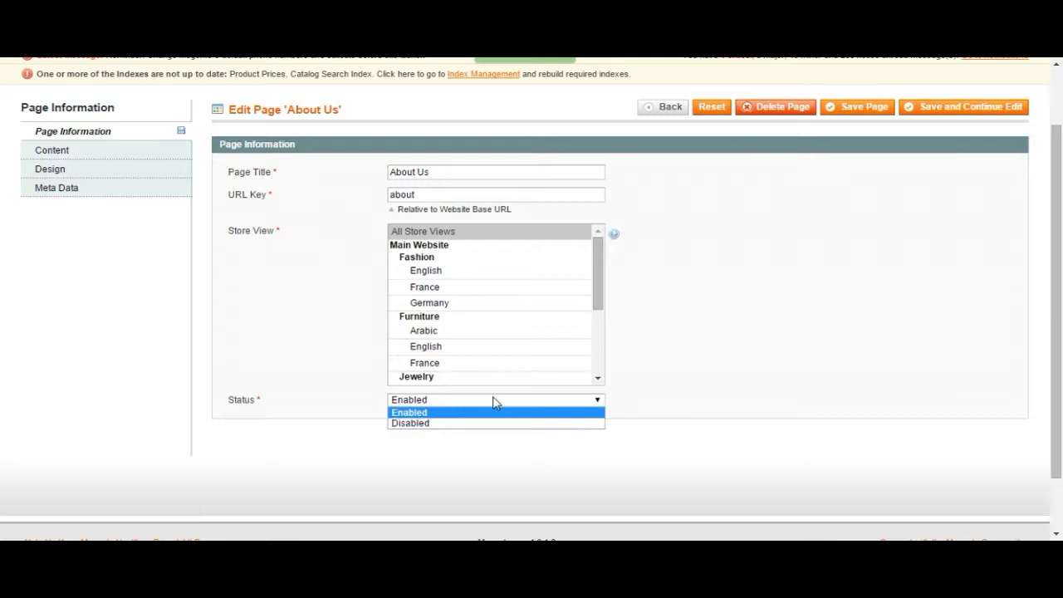
left_click(496, 403)
left_click(493, 402)
left_click(493, 402)
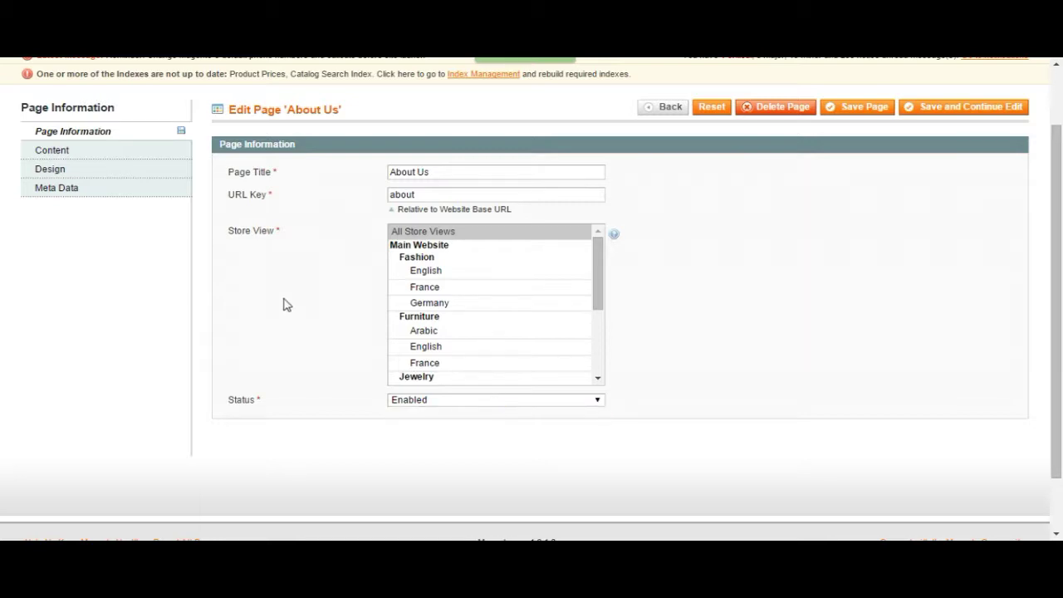
scroll(285, 304, "up", 1)
Step: Open the Content section and inspect the TEST content heading
left_click(78, 226)
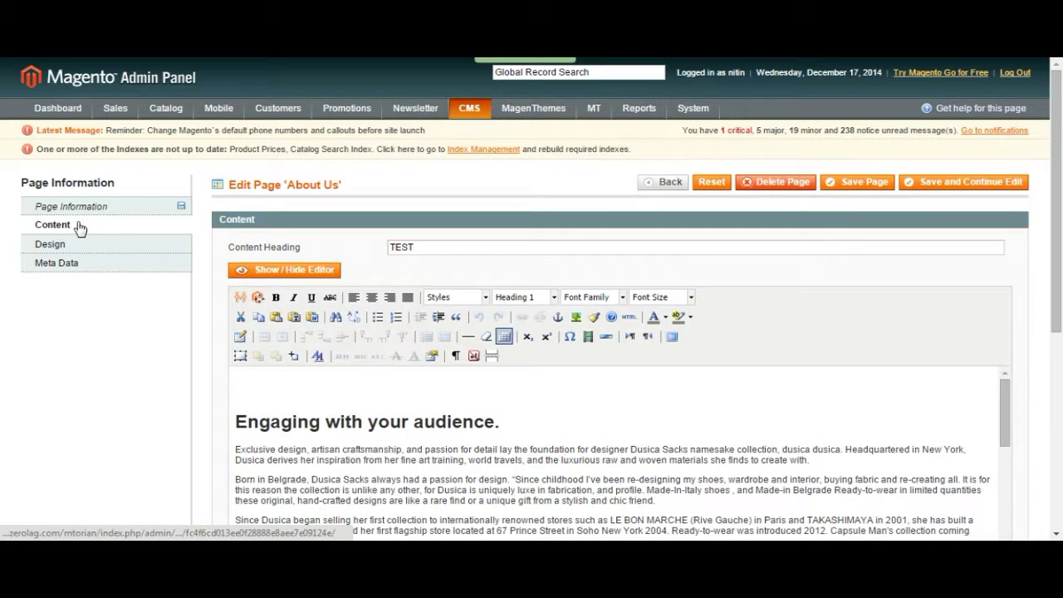
scroll(484, 290, "down", 1)
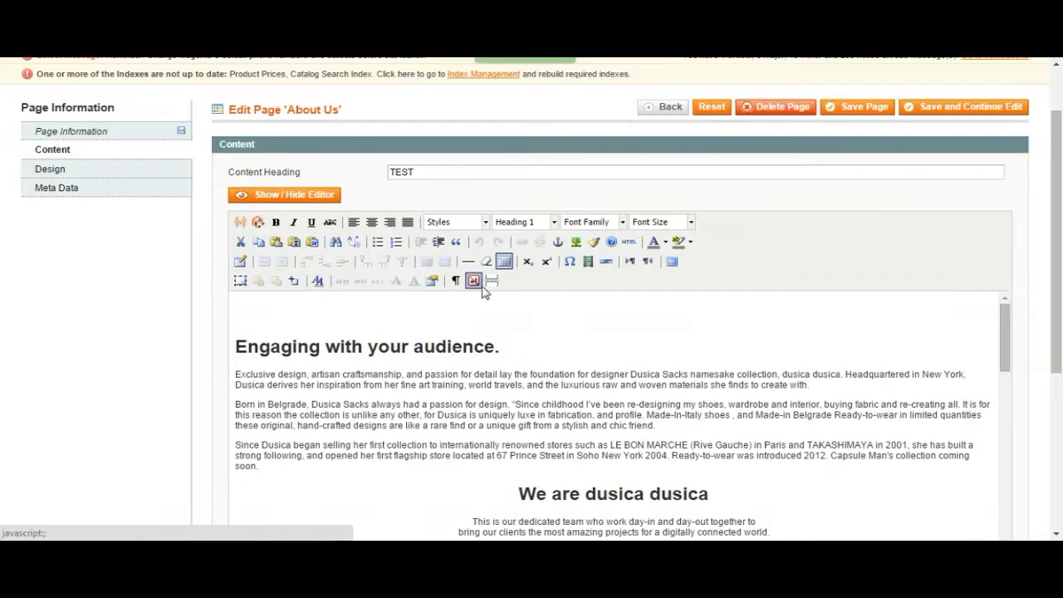
left_click(438, 175)
left_click_drag(415, 170, 369, 176)
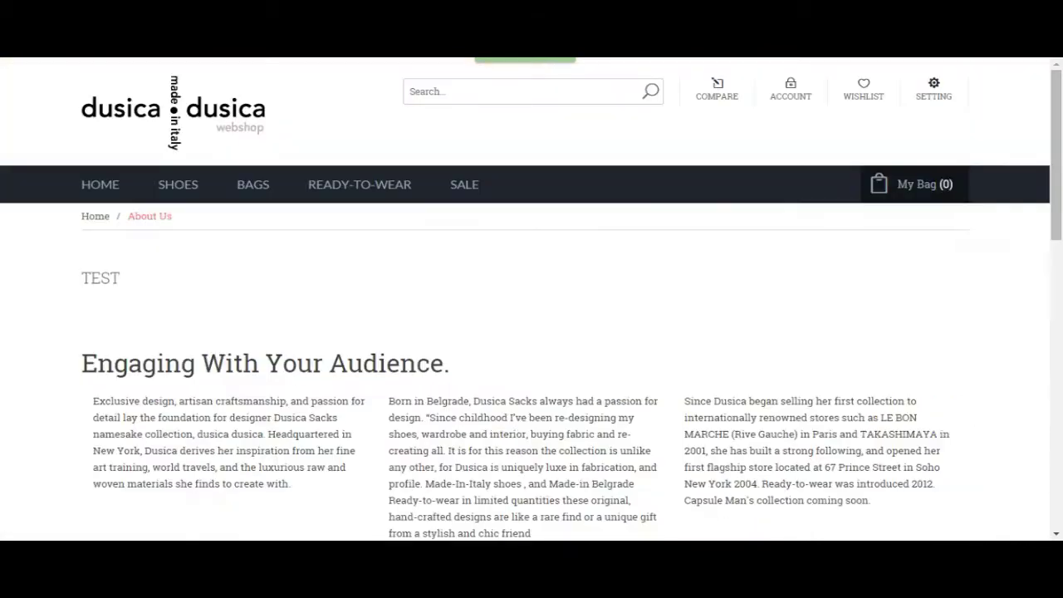
double_click(107, 281)
left_click(332, 215)
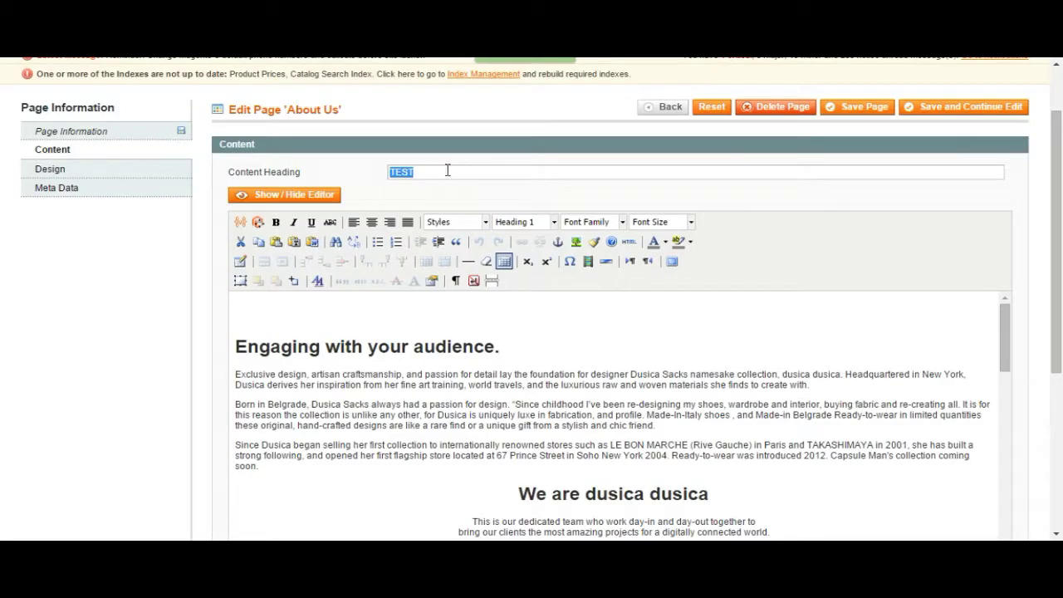
left_click(447, 170)
left_click(384, 155)
Step: Scroll through the editor content: 'Engaging with your audience.', 'We are dusica dusica' and team profiles
scroll(385, 155, "down", 1)
scroll(810, 270, "down", 2)
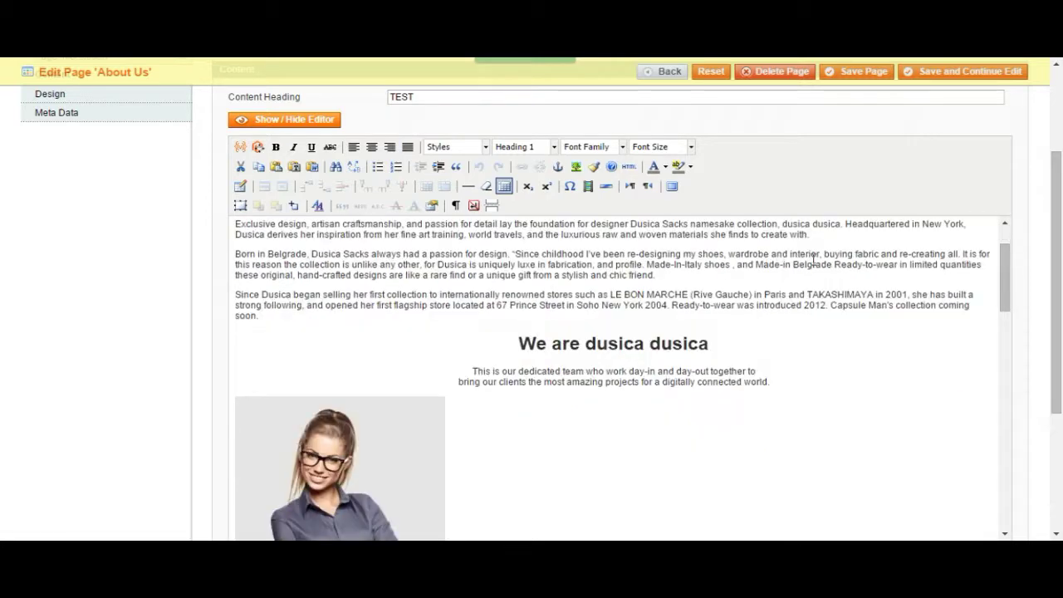
left_click_drag(1002, 264, 1003, 385)
left_click_drag(1061, 279, 1061, 293)
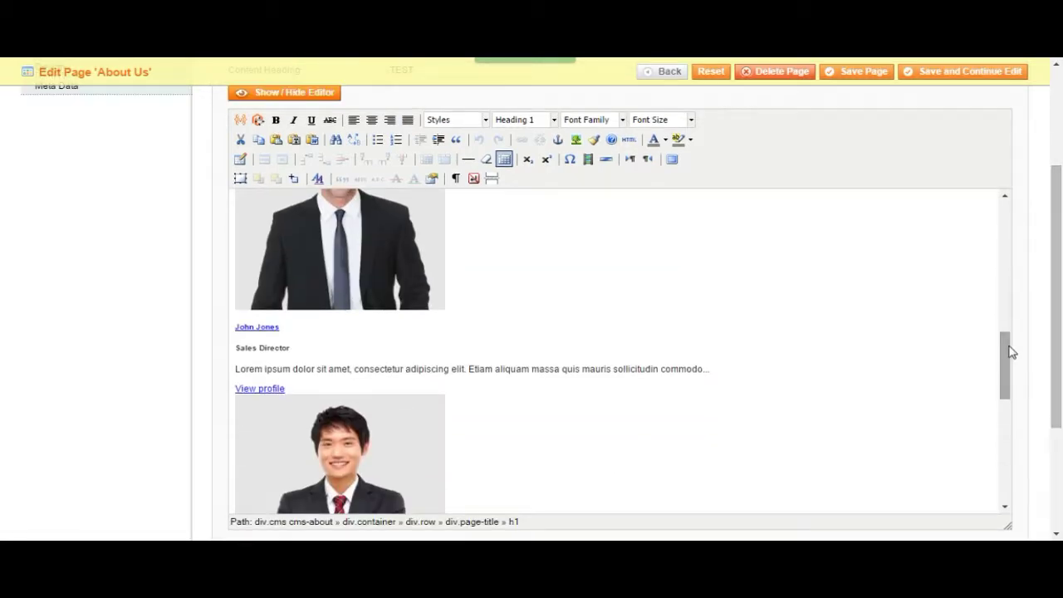
left_click_drag(1007, 352, 1005, 199)
left_click_drag(1059, 274, 1059, 258)
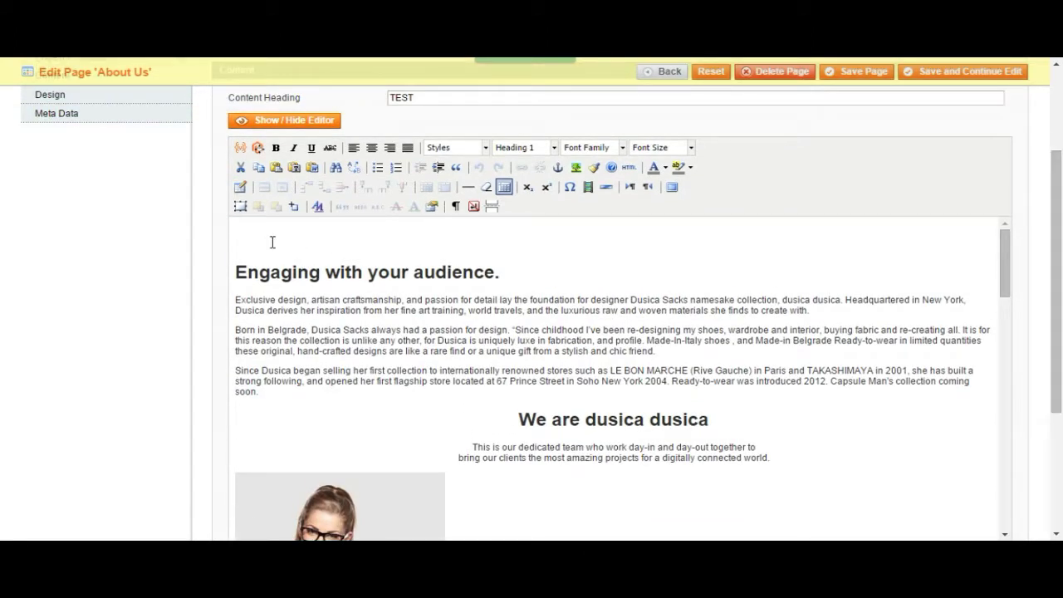
scroll(377, 332, "down", 6)
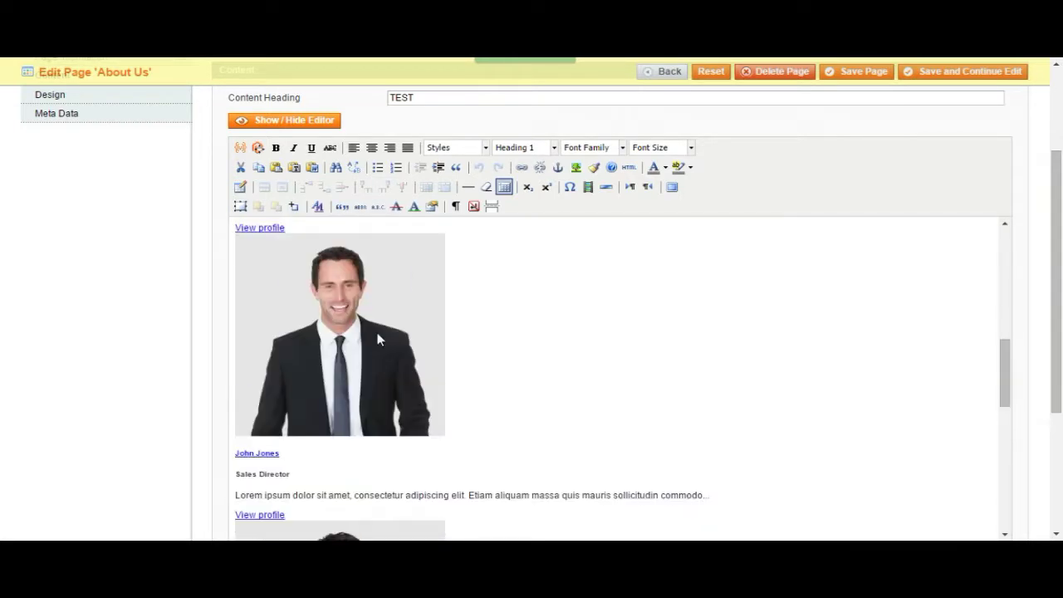
scroll(377, 337, "up", 10)
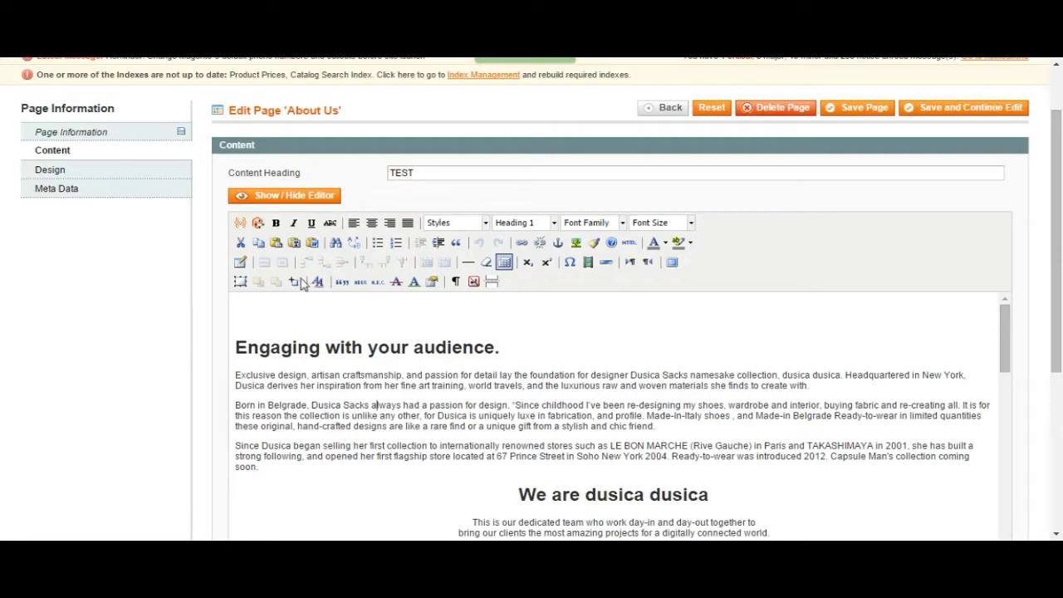
Step: Switch the page content to raw HTML and scroll through the source
left_click(290, 197)
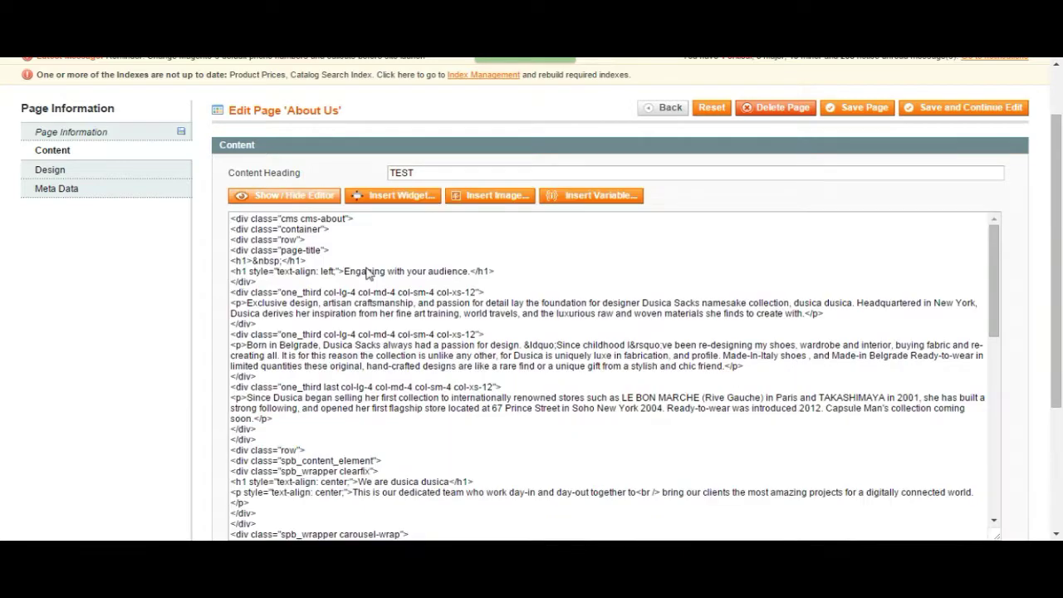
left_click_drag(363, 229, 407, 285)
left_click(407, 284)
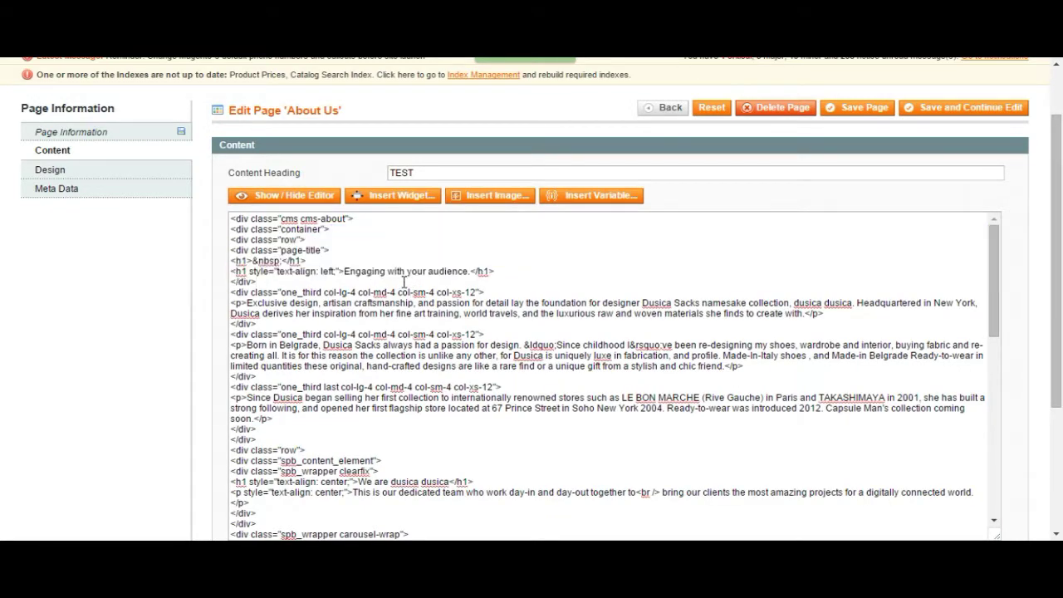
scroll(1015, 245, "down", 1)
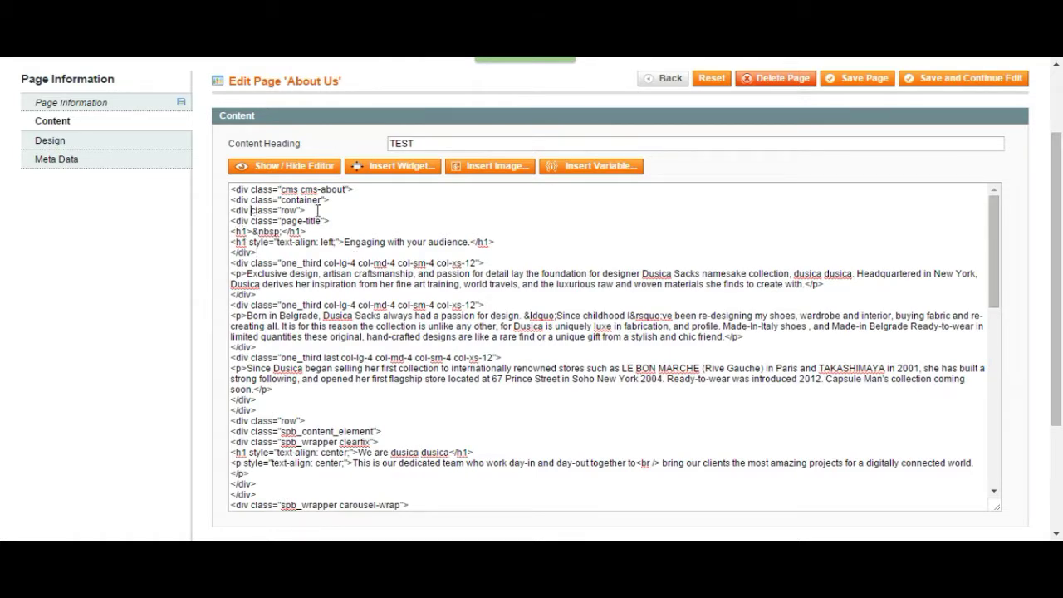
scroll(317, 211, "down", 1)
scroll(320, 214, "up", 1)
scroll(324, 216, "up", 1)
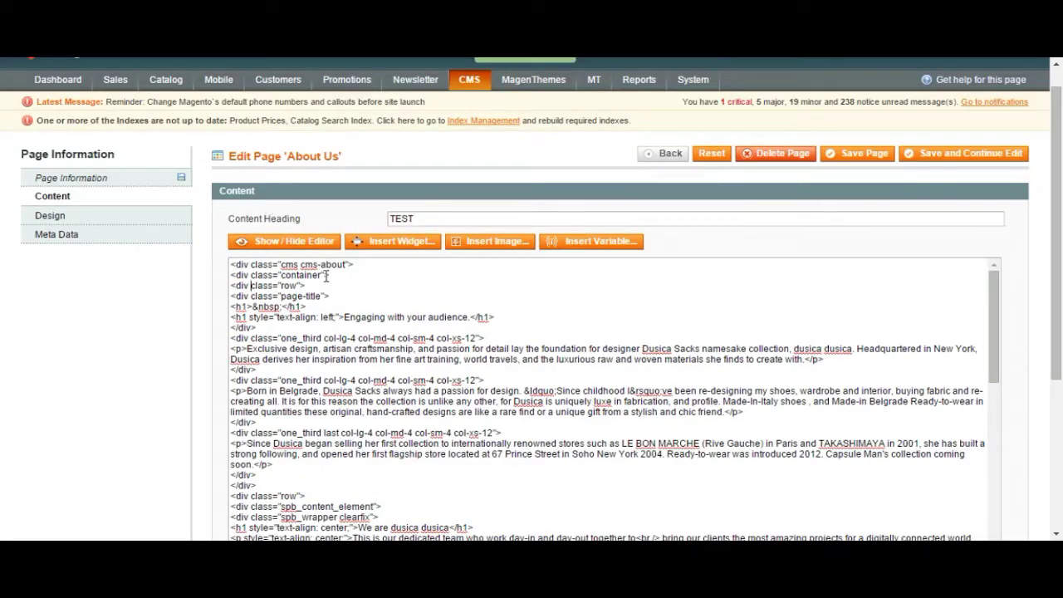
scroll(326, 277, "down", 1)
scroll(191, 304, "down", 1)
Step: Return to the visual editor and scroll through the formatted content
left_click(270, 167)
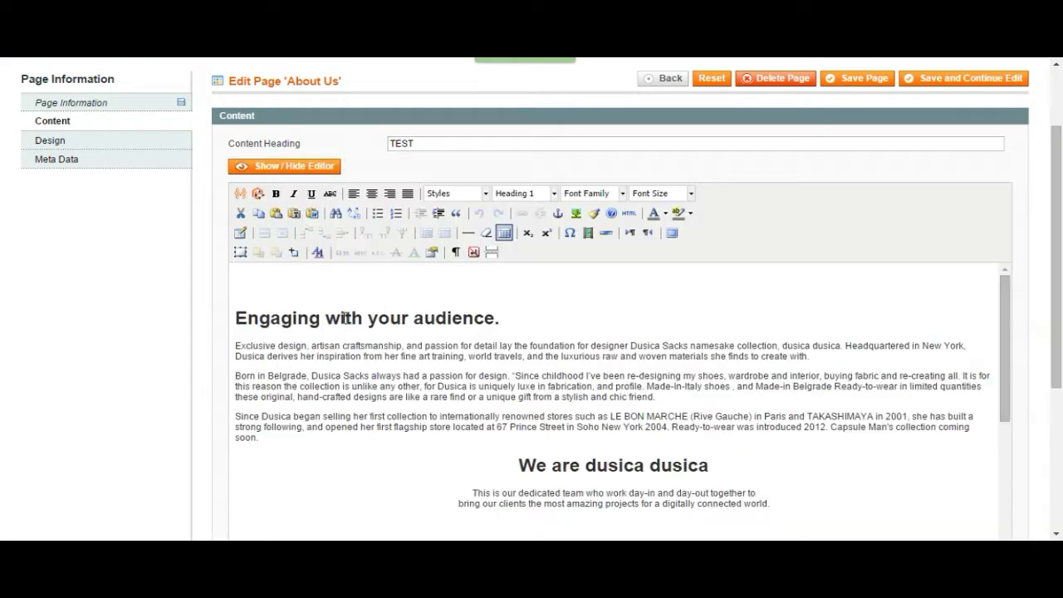
left_click(419, 375, "shift")
left_click(419, 375)
scroll(420, 375, "down", 1)
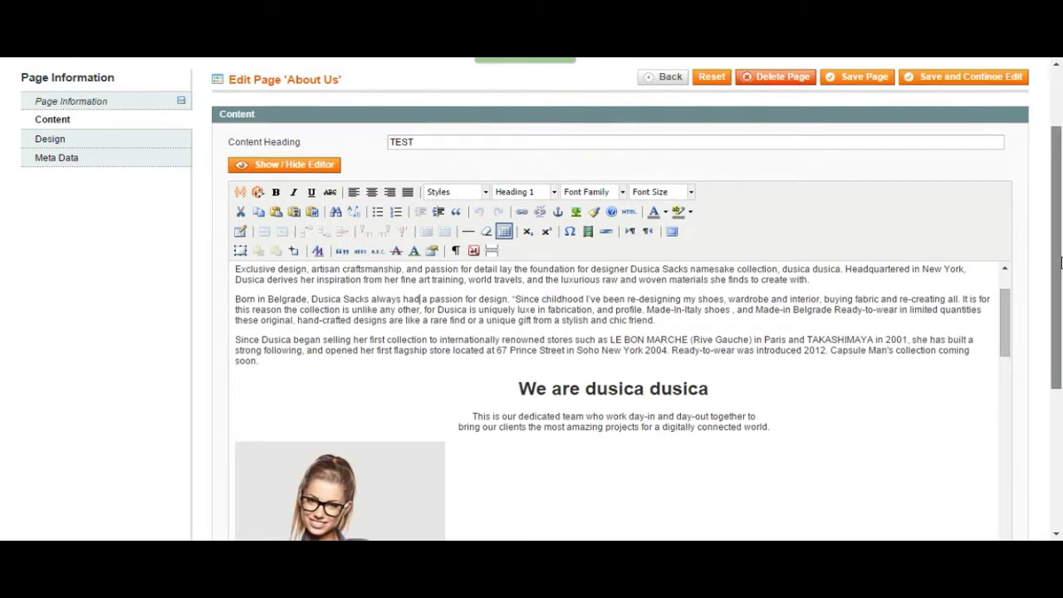
scroll(1061, 263, "down", 1)
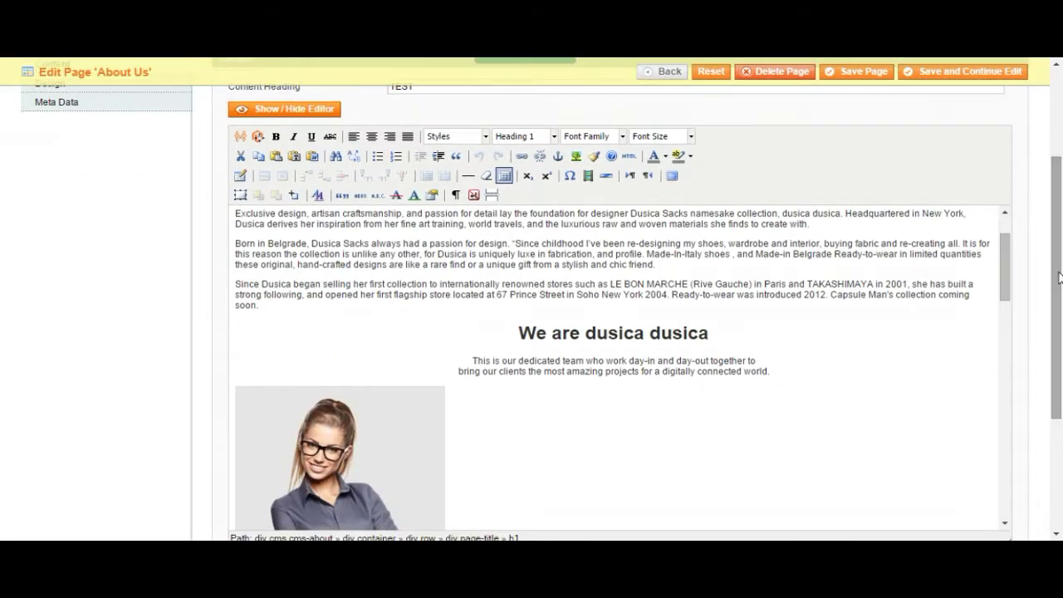
Step: Show the HTML source again, review its top, then go back to the visual editor
left_click(319, 109)
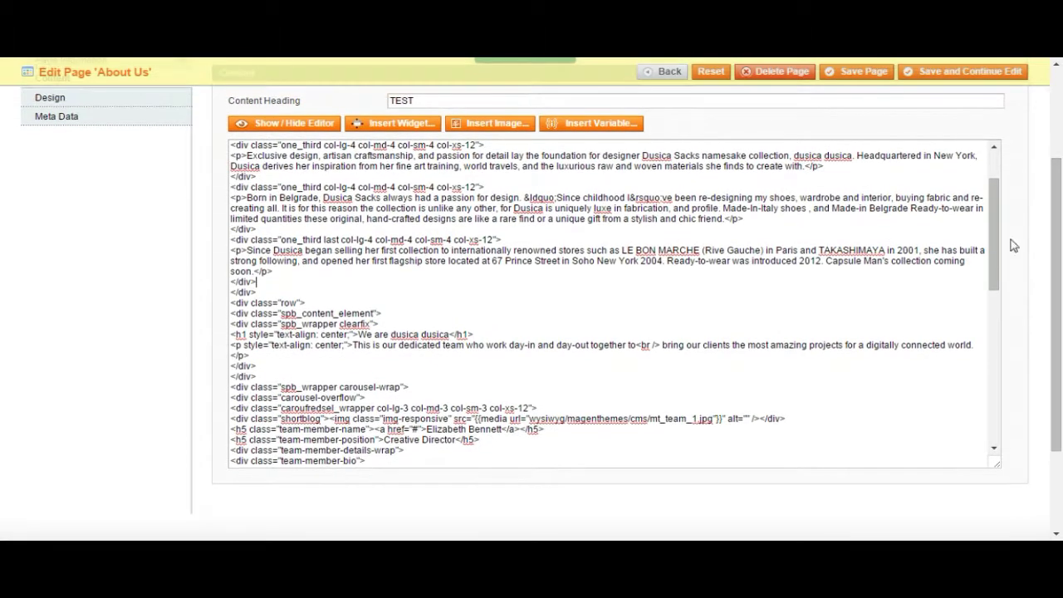
scroll(994, 210, "up", 1)
left_click_drag(995, 205, 989, 176)
scroll(555, 223, "up", 1)
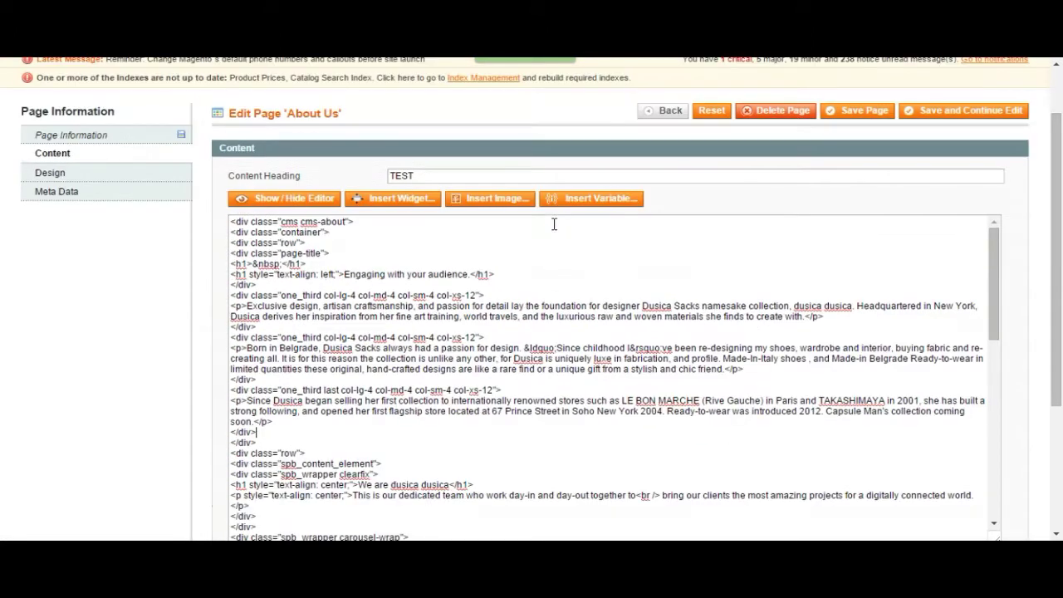
left_click(279, 199)
Step: Centre-align the 'Engaging with your audience.' heading and view the resulting HTML source
scroll(1061, 220, "down", 1)
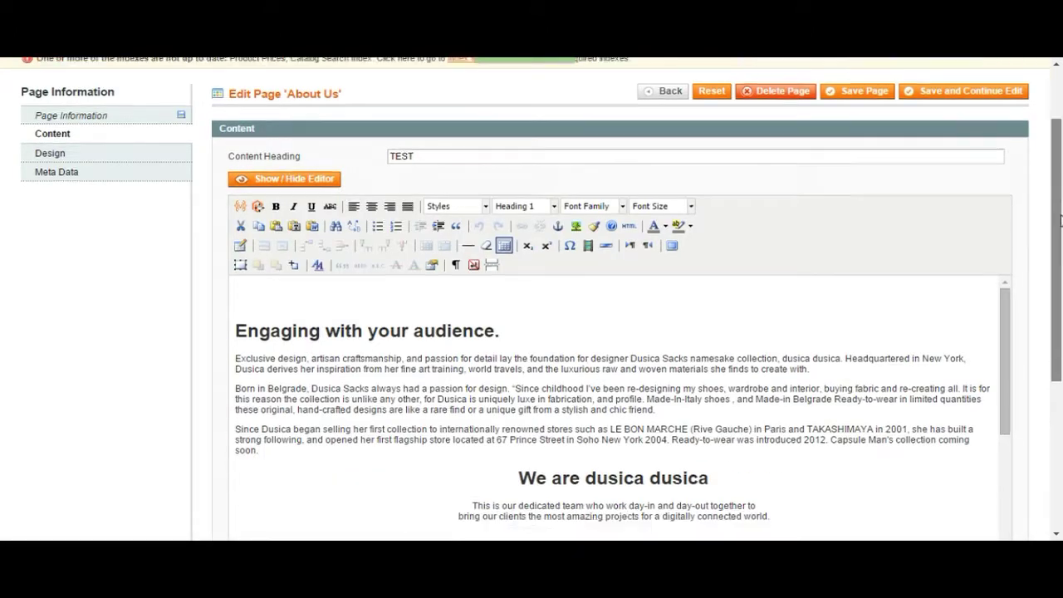
scroll(1061, 220, "down", 1)
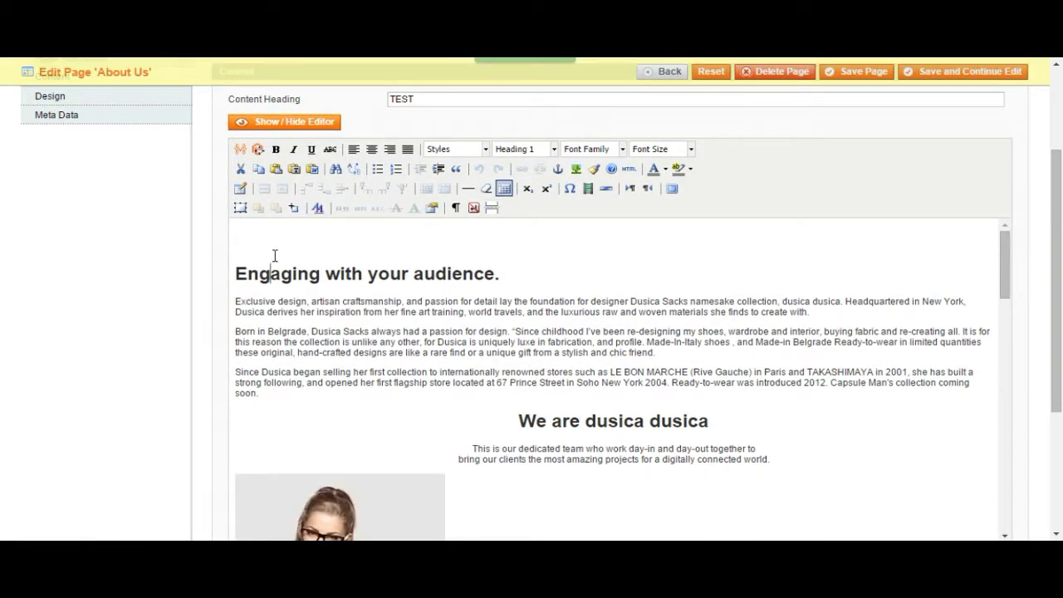
left_click_drag(235, 274, 513, 275)
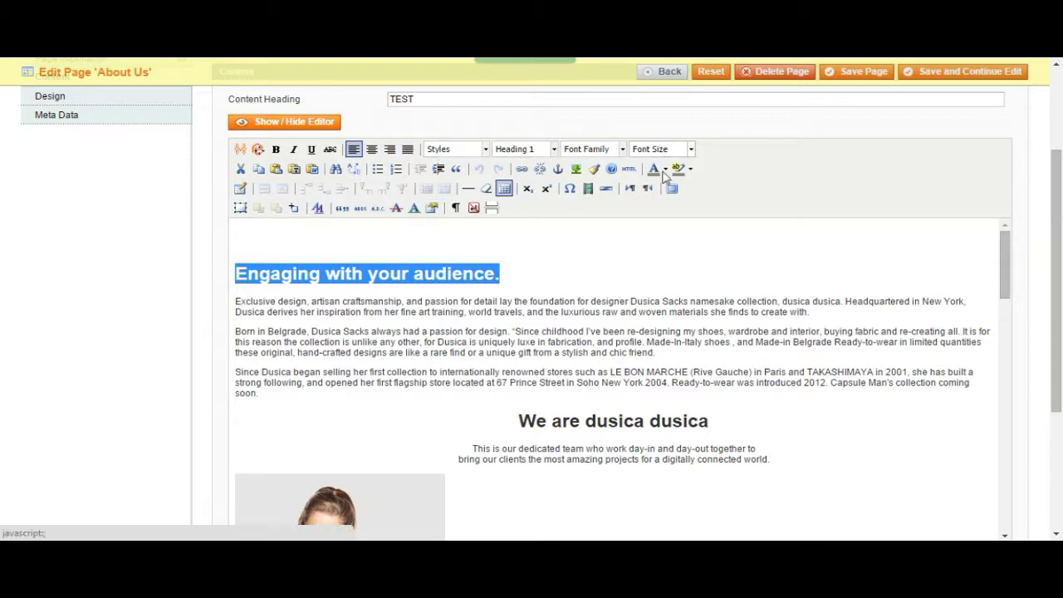
left_click(503, 271)
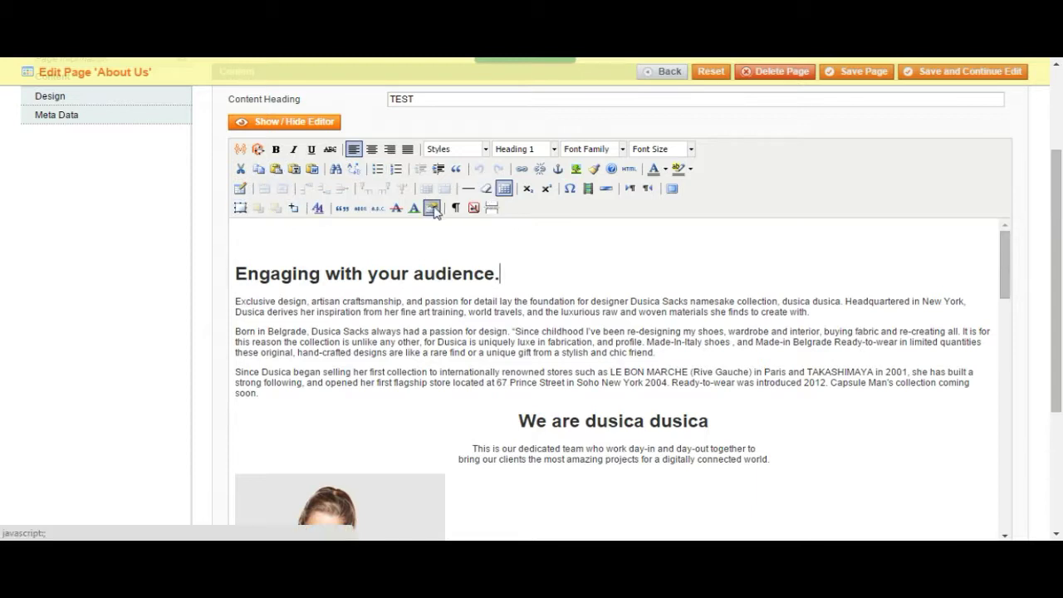
scroll(435, 212, "up", 2)
left_click_drag(499, 349, 269, 319)
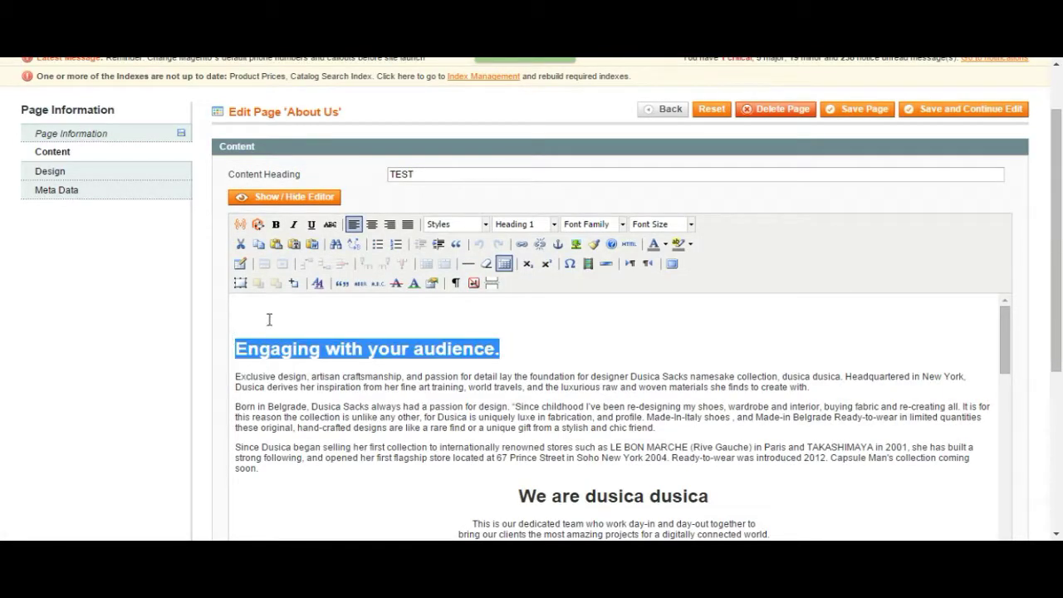
left_click(371, 225)
left_click(307, 203)
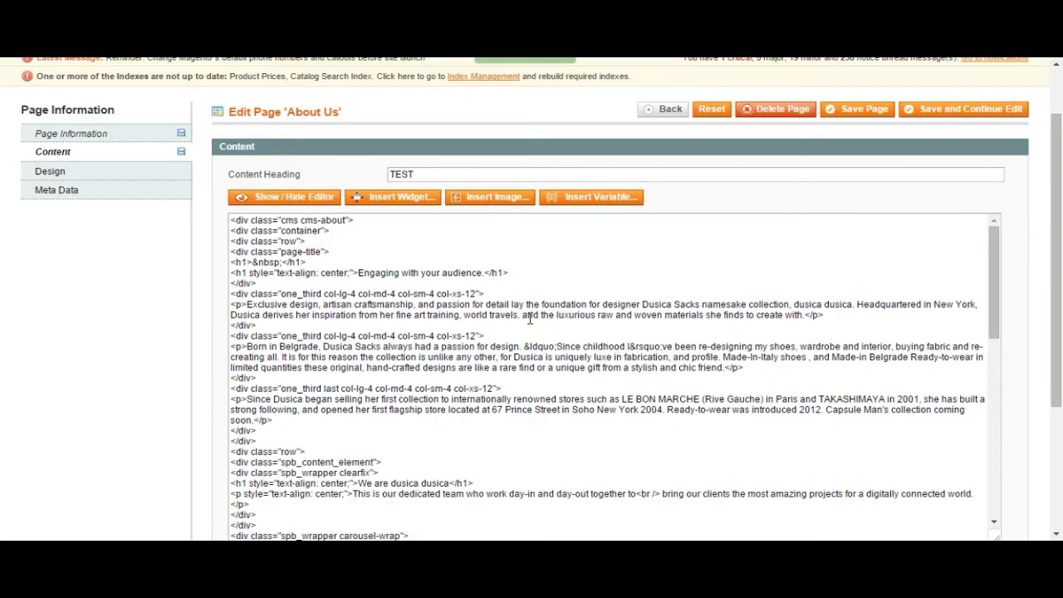
Step: In the HTML source, edit the centred h1 line, removing the space before its closing tag
scroll(445, 314, "up", 2)
scroll(409, 337, "down", 2)
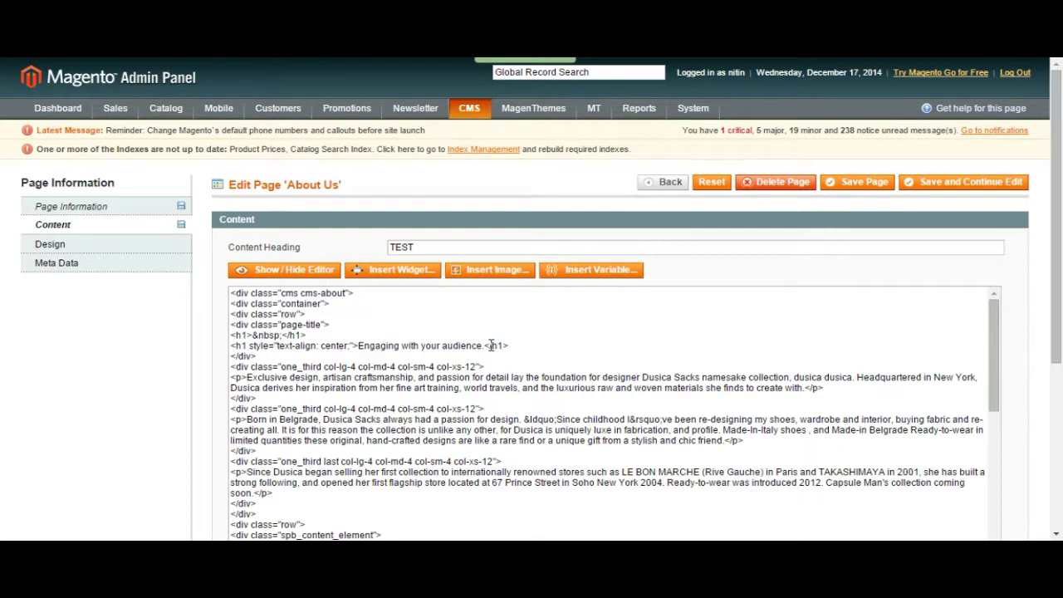
left_click_drag(508, 346, 223, 346)
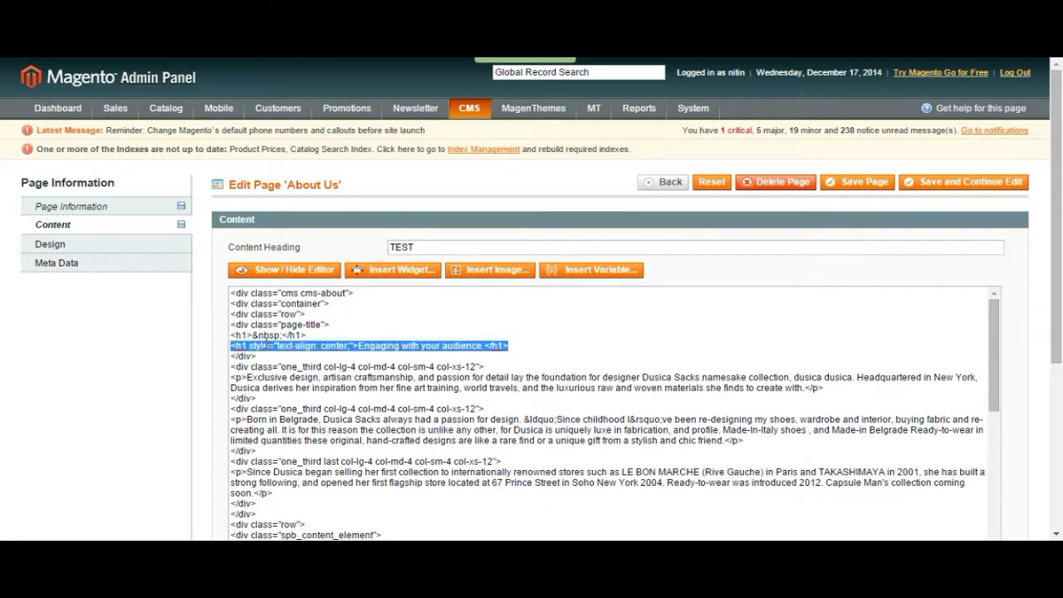
left_click(323, 346)
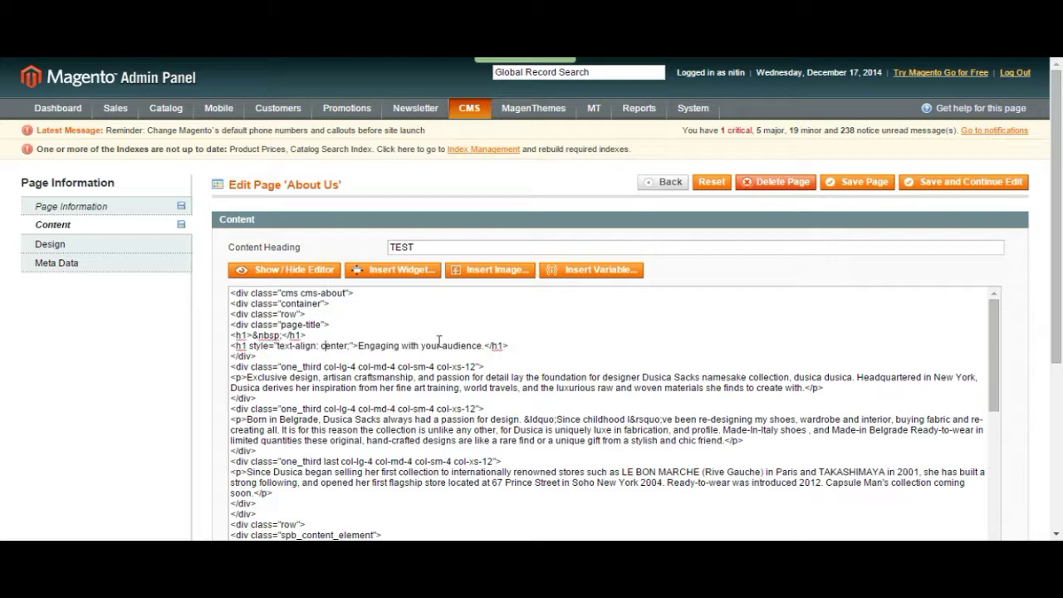
triple_click(529, 341)
left_click(486, 346)
key("BackSpace")
Step: Left-align the 'Engaging with your audience.' heading in the visual editor, then return to HTML
left_click(320, 271)
scroll(636, 389, "down", 1)
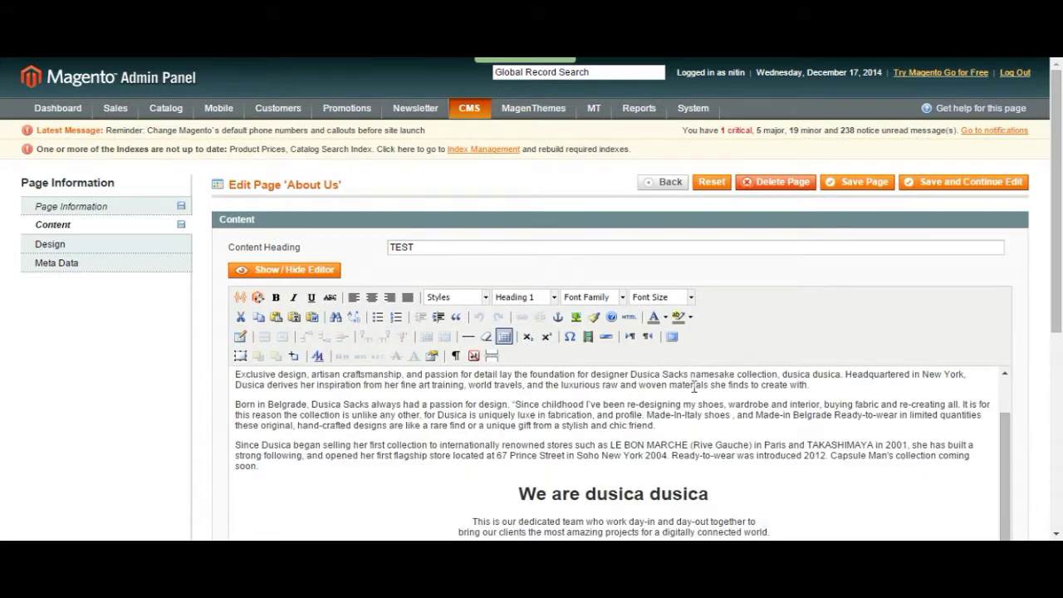
scroll(720, 417, "up", 1)
left_click_drag(747, 427, 480, 424)
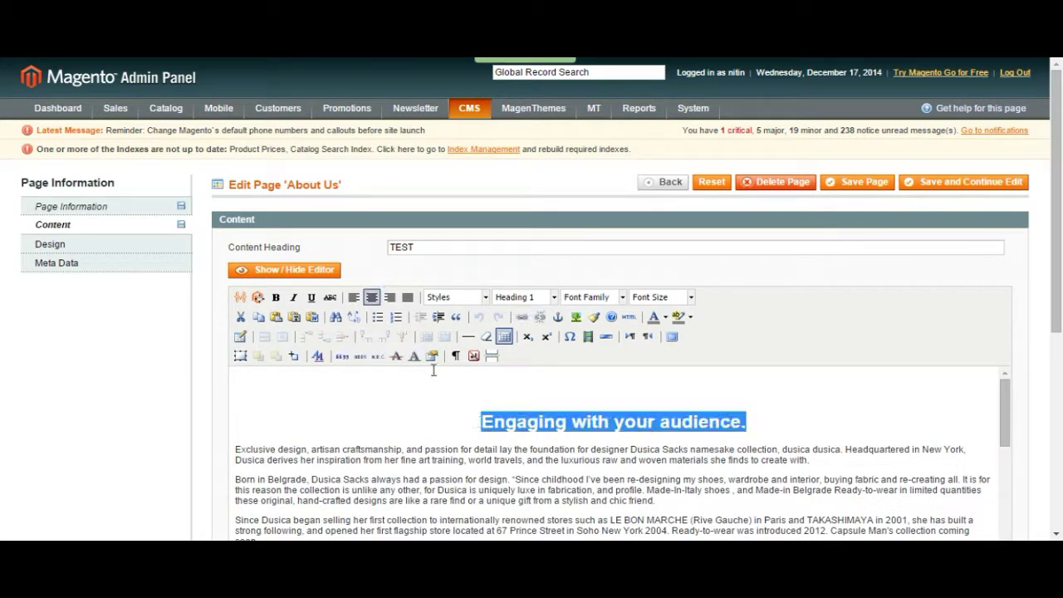
left_click(355, 299)
scroll(550, 439, "down", 1)
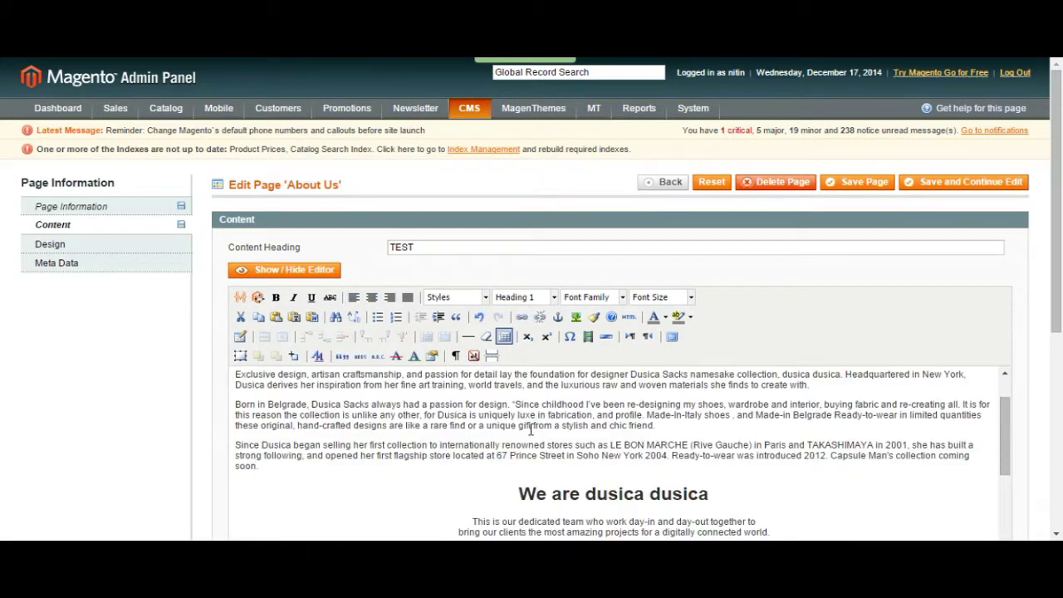
left_click(532, 420)
left_click_drag(1059, 326, 1058, 413)
mouse_move(1006, 277)
left_mouse_down()
mouse_move(1006, 299)
mouse_move(1007, 274)
left_mouse_up()
left_click_drag(764, 264, 674, 264)
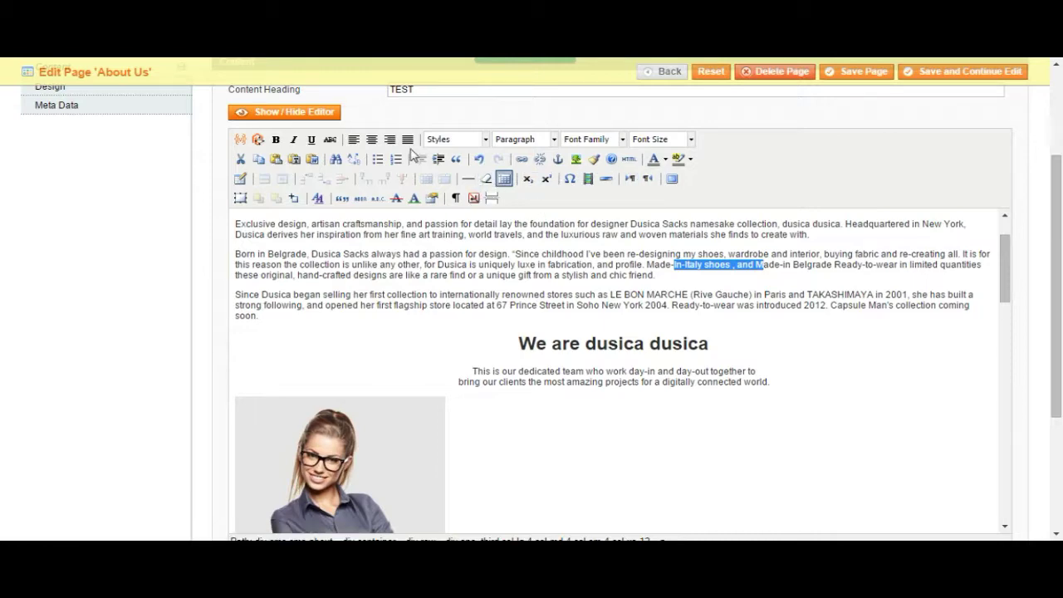
left_click(298, 123)
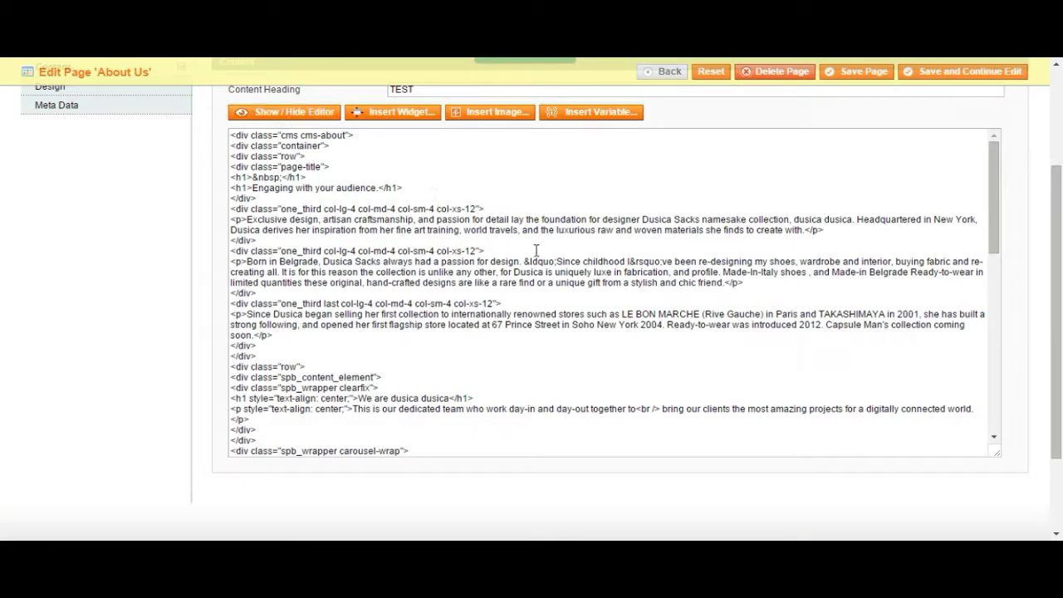
Step: Insert a Recently Viewed Products widget with 5 products in the grid template below the heading
scroll(603, 199, "up", 2)
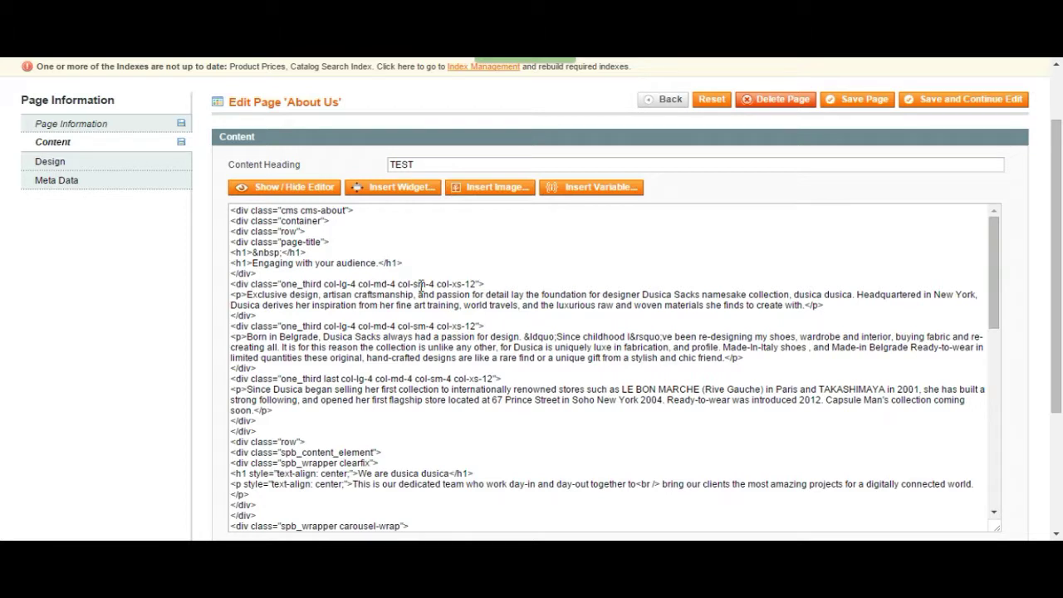
key("Return")
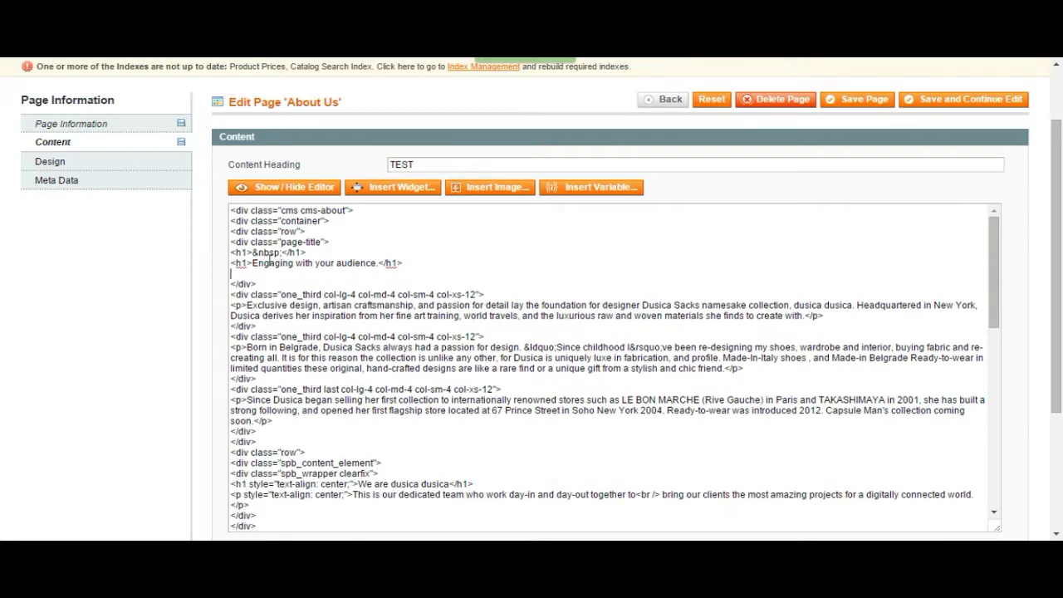
left_click(399, 194)
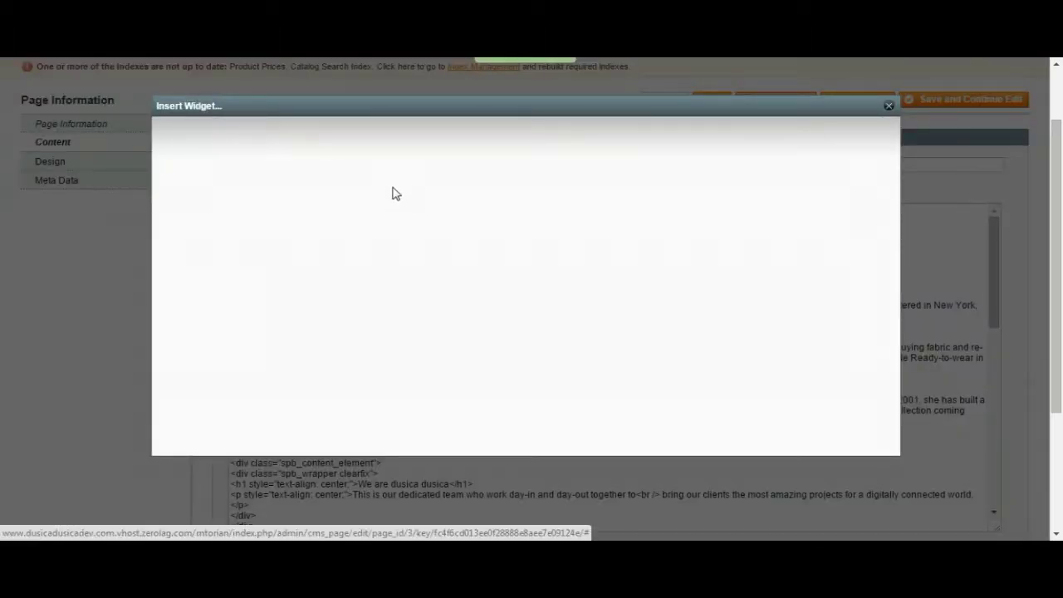
left_click(416, 197)
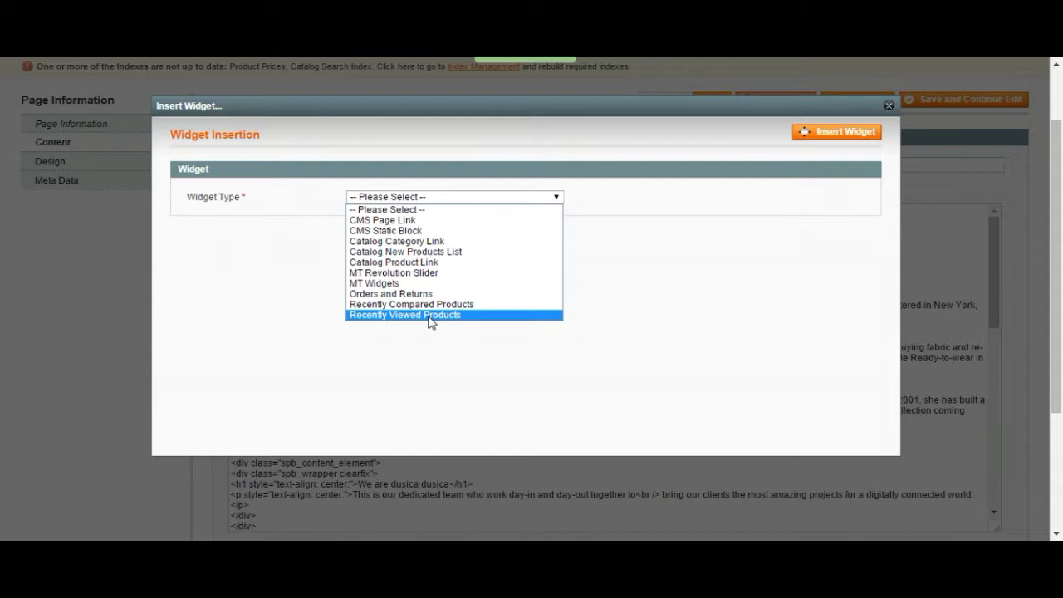
left_click(385, 322)
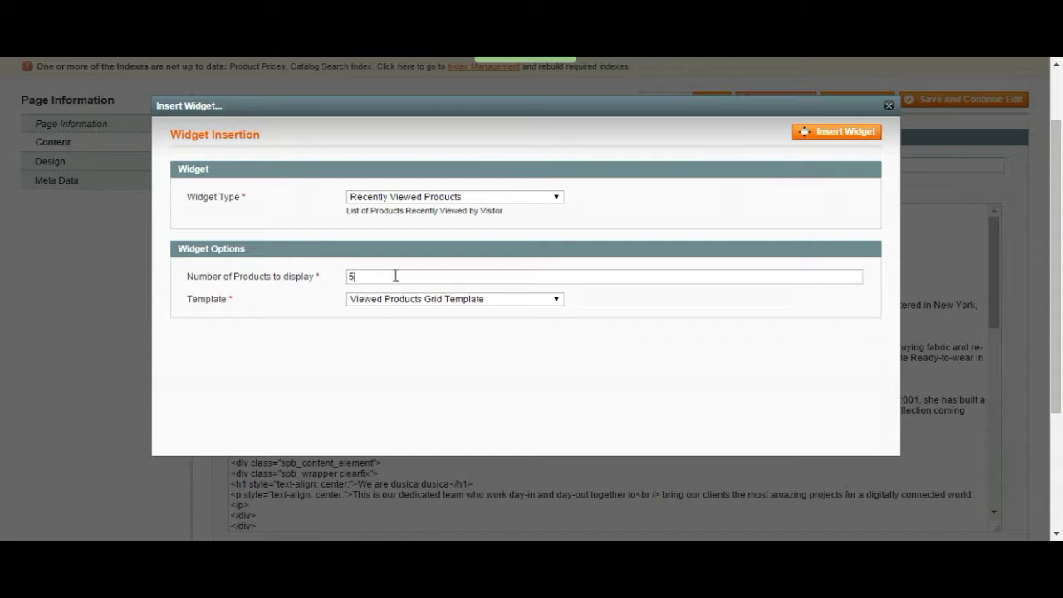
left_click(419, 300)
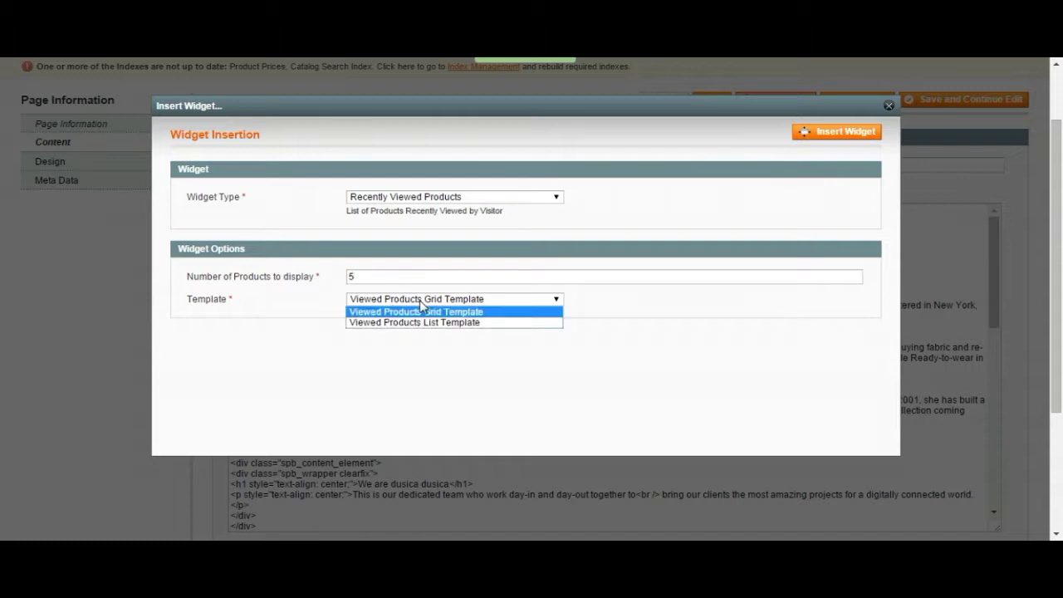
left_click(420, 306)
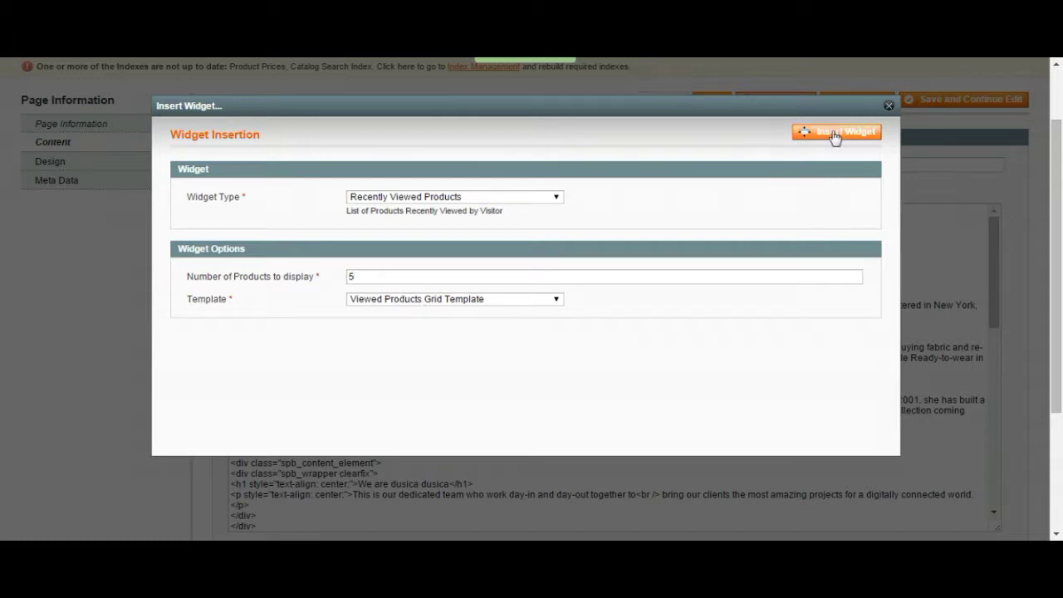
left_click(837, 131)
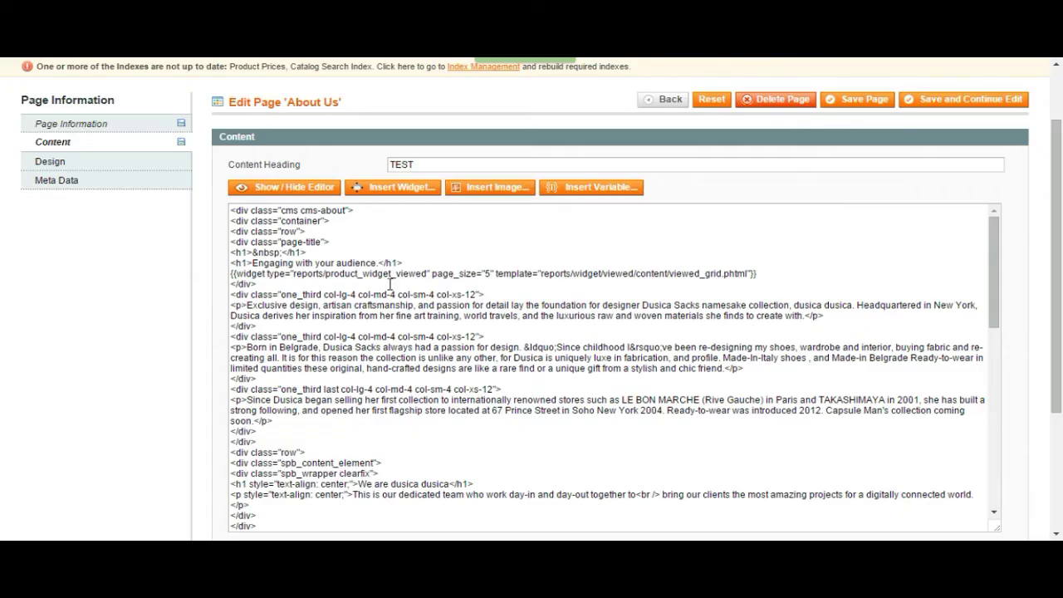
Step: Add a new line after the inserted widget line to hold an image
left_click(233, 274, "shift")
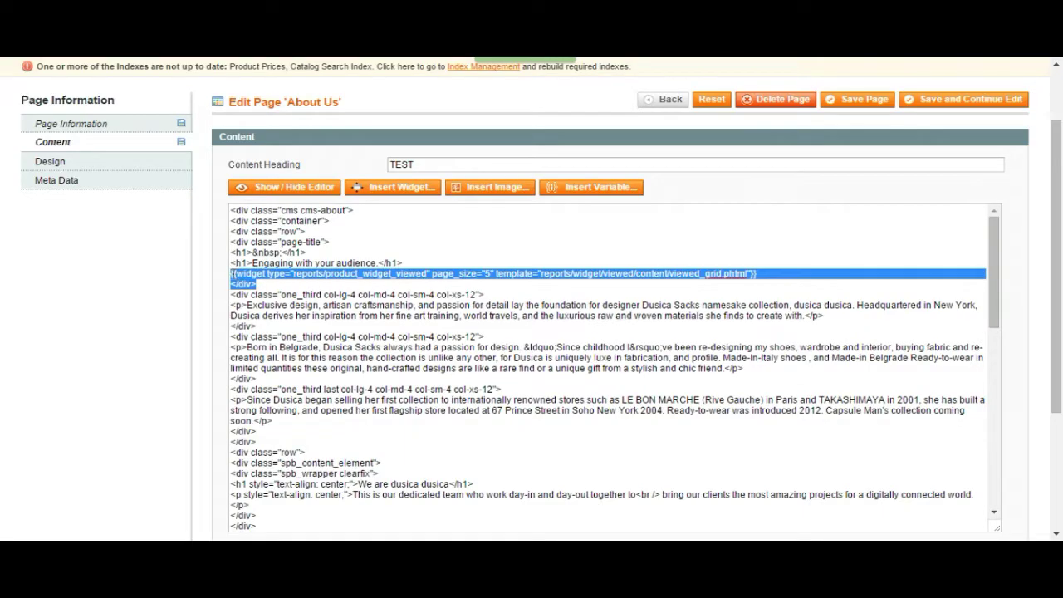
left_click(251, 275)
left_click_drag(234, 274, 515, 274)
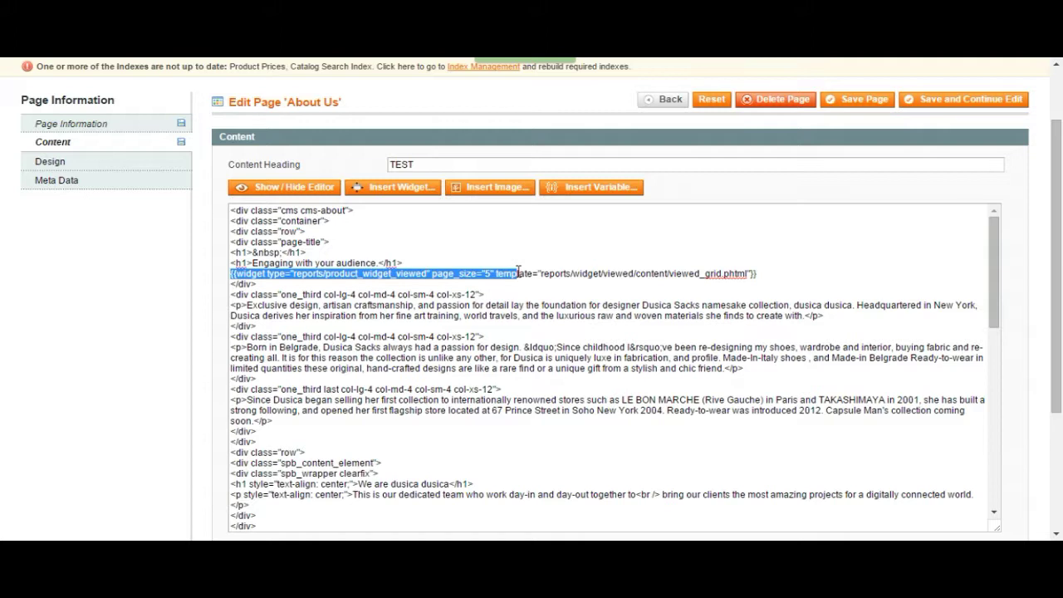
left_click(515, 274)
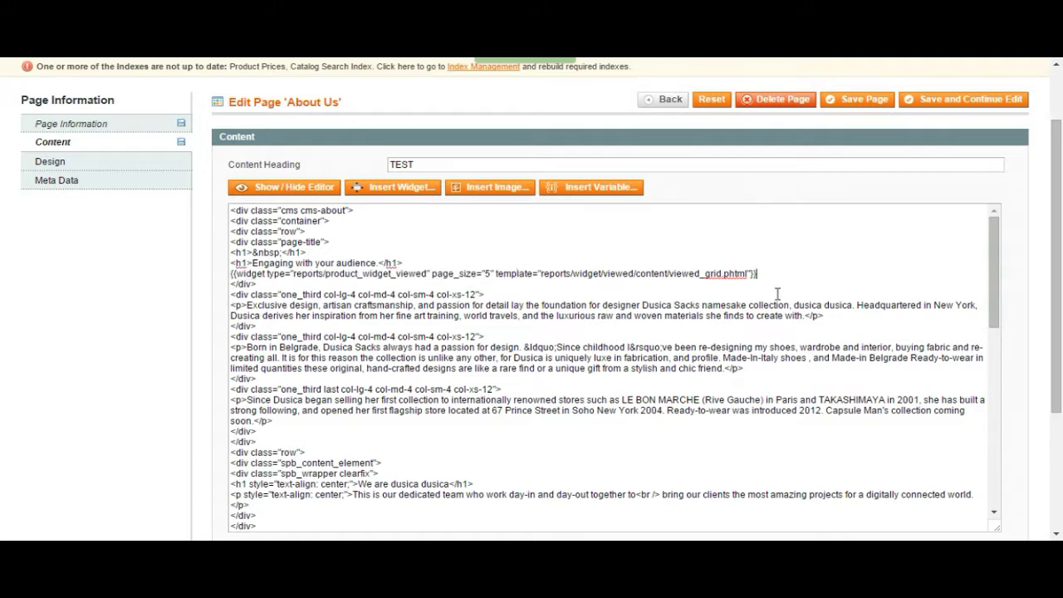
key("Return")
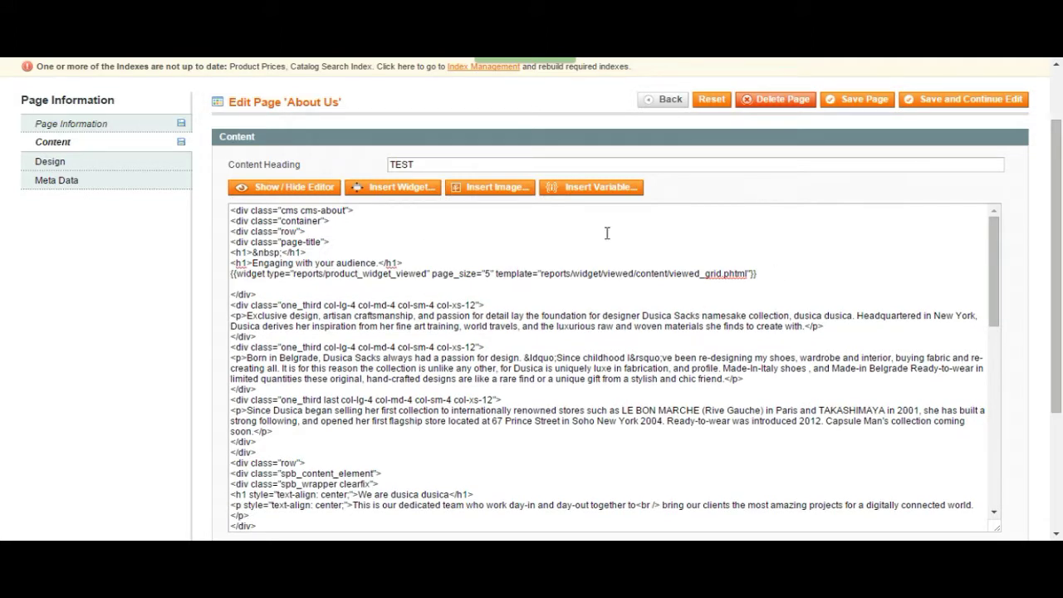
left_click(513, 190)
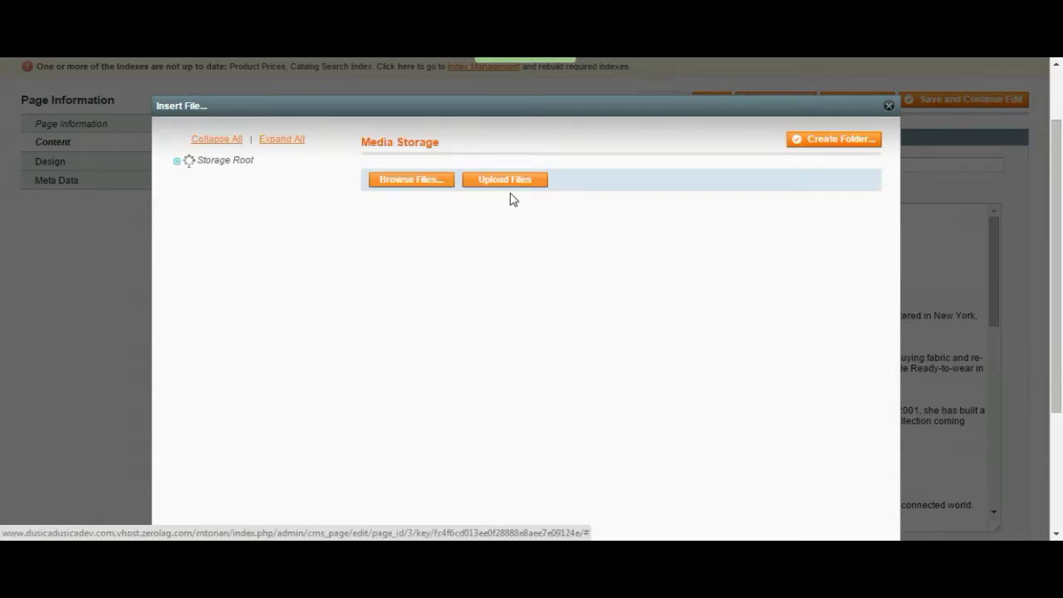
Step: Upload ataklogo.jpg to media storage and insert it into the page content
left_click(428, 186)
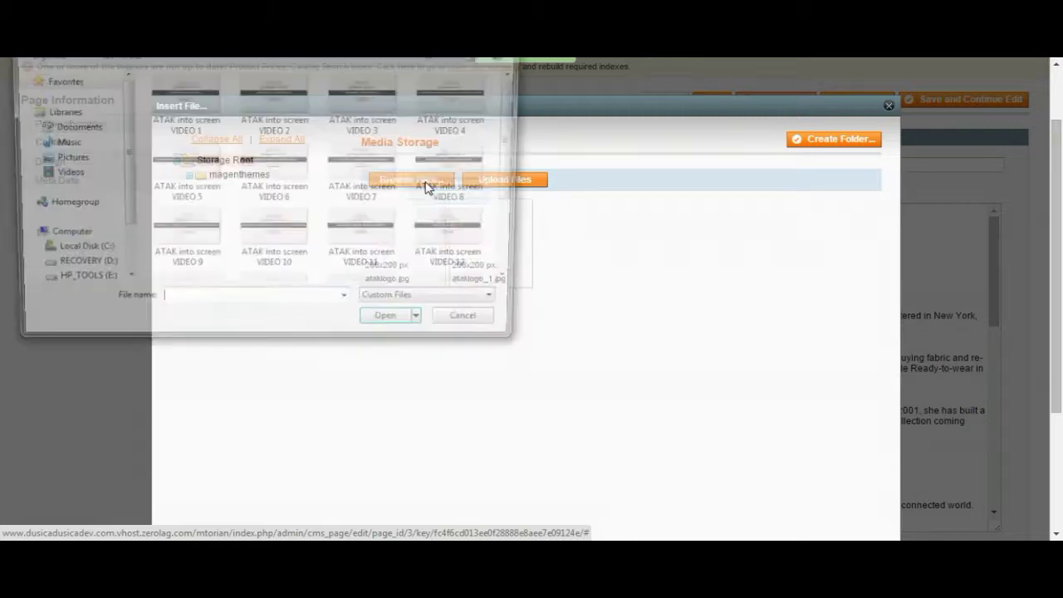
left_click(470, 240)
scroll(473, 241, "down", 2)
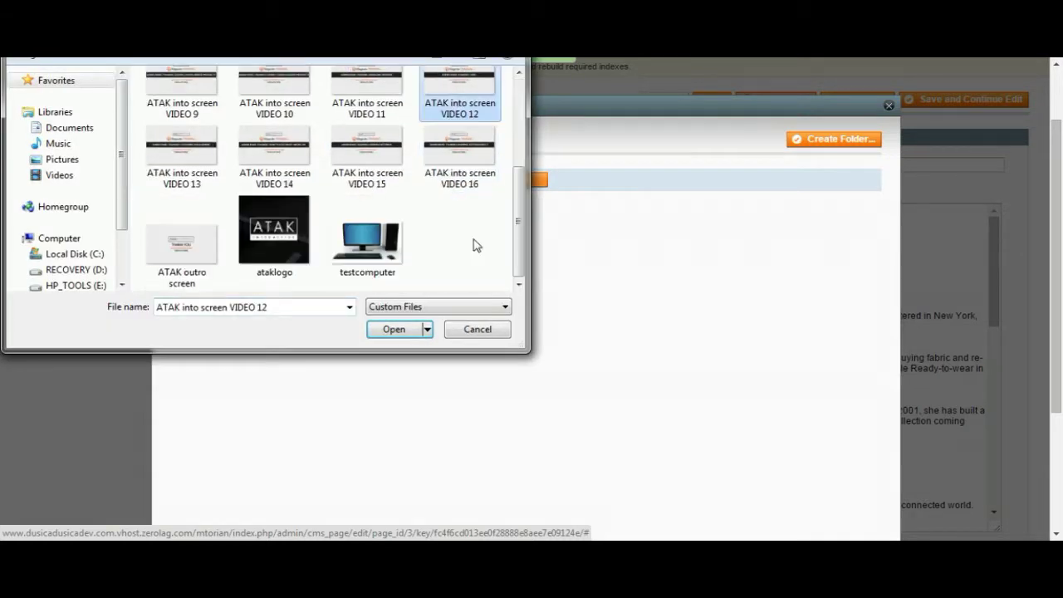
double_click(264, 233)
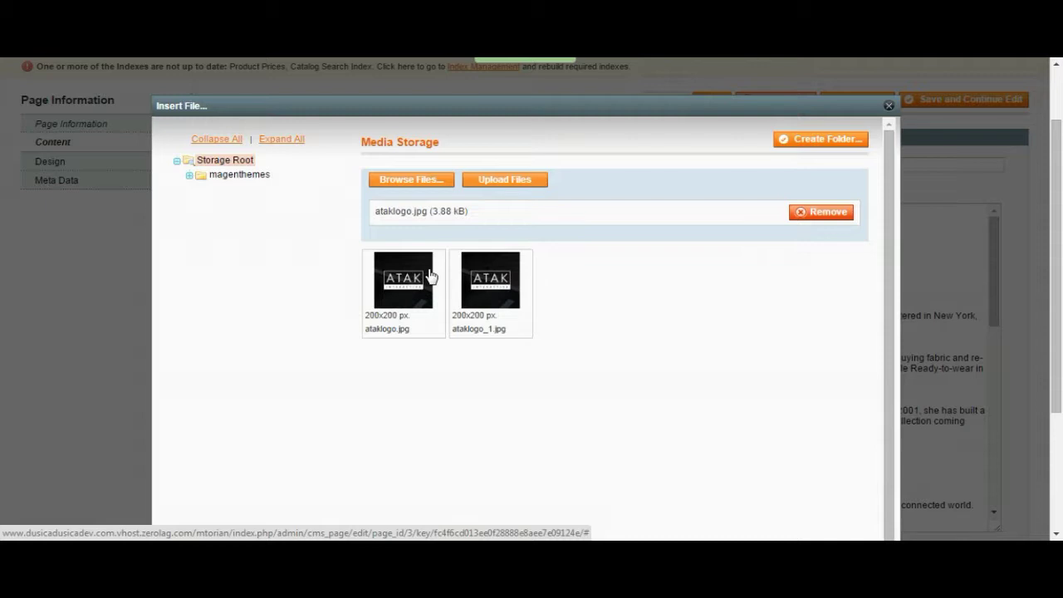
left_click(428, 277)
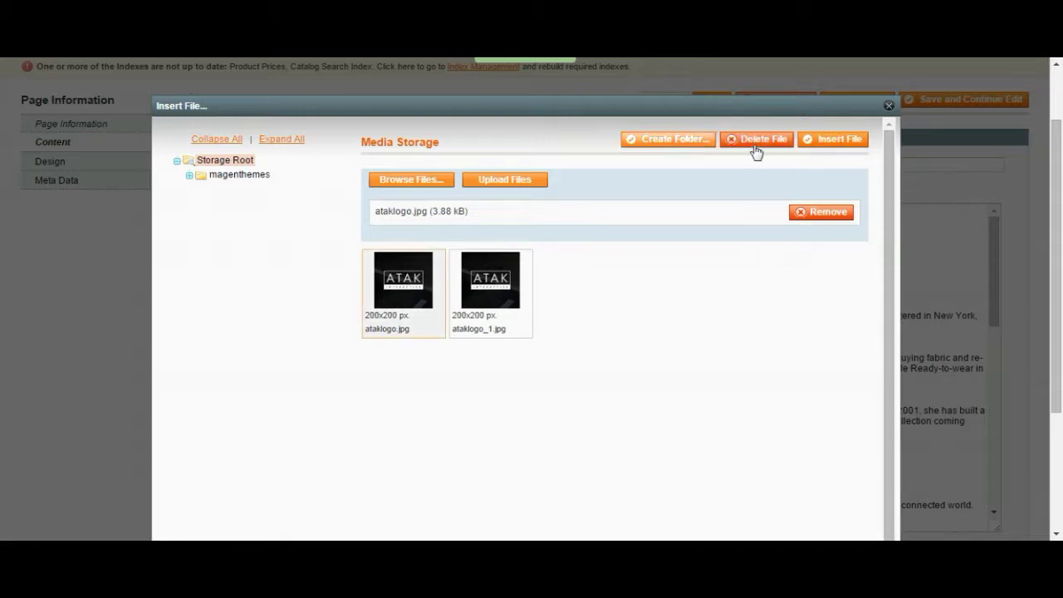
left_click(830, 148)
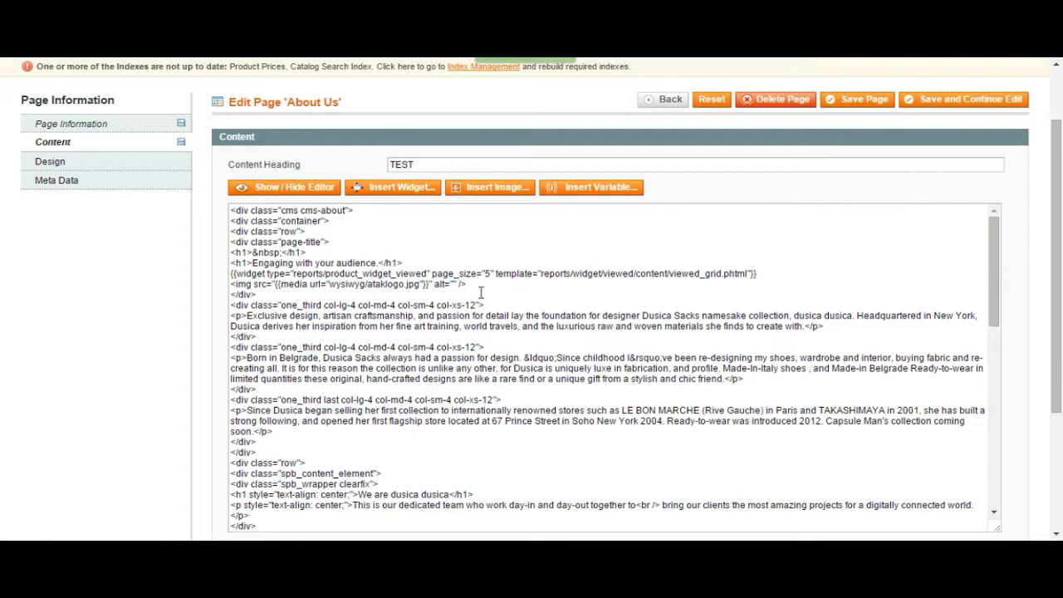
Step: Check the ATAK logo in the visual editor and save with Save and Continue Edit
left_click_drag(489, 282, 224, 280)
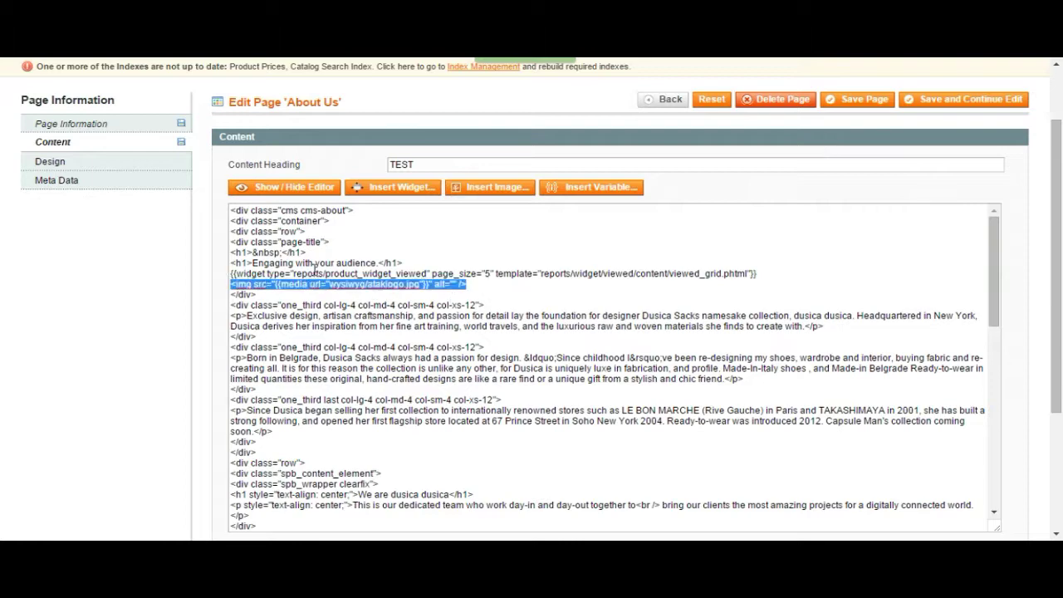
left_click(324, 188)
scroll(387, 433, "up", 1)
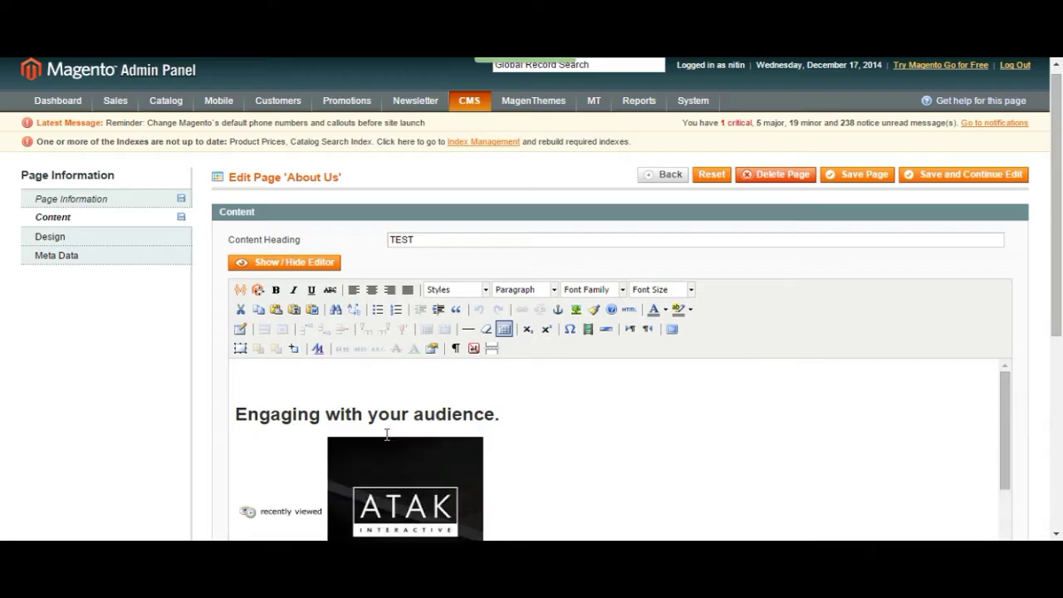
scroll(387, 434, "down", 2)
scroll(386, 412, "up", 1)
scroll(66, 393, "down", 1)
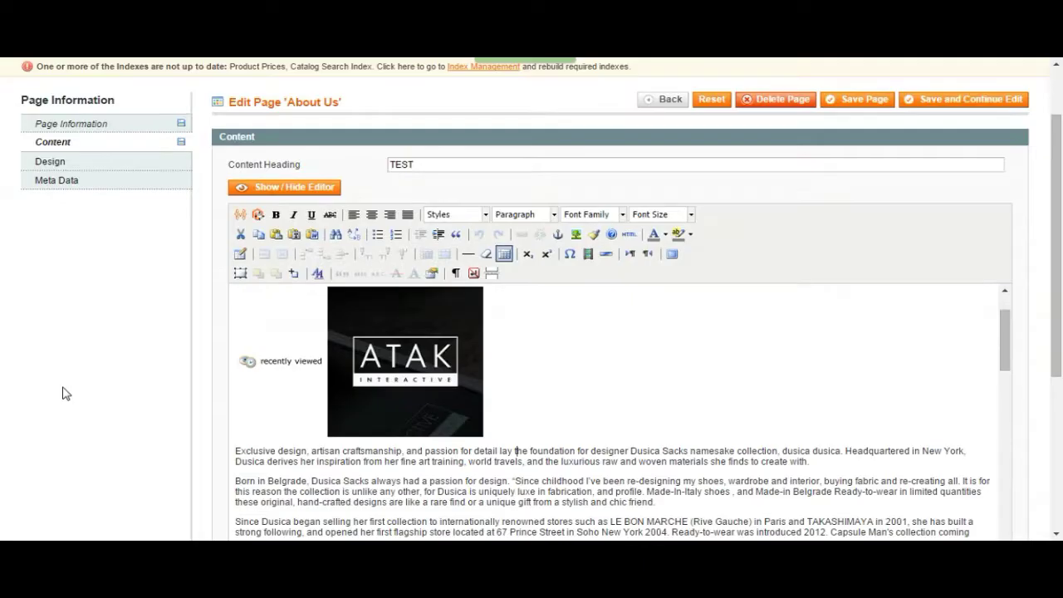
left_click(387, 359)
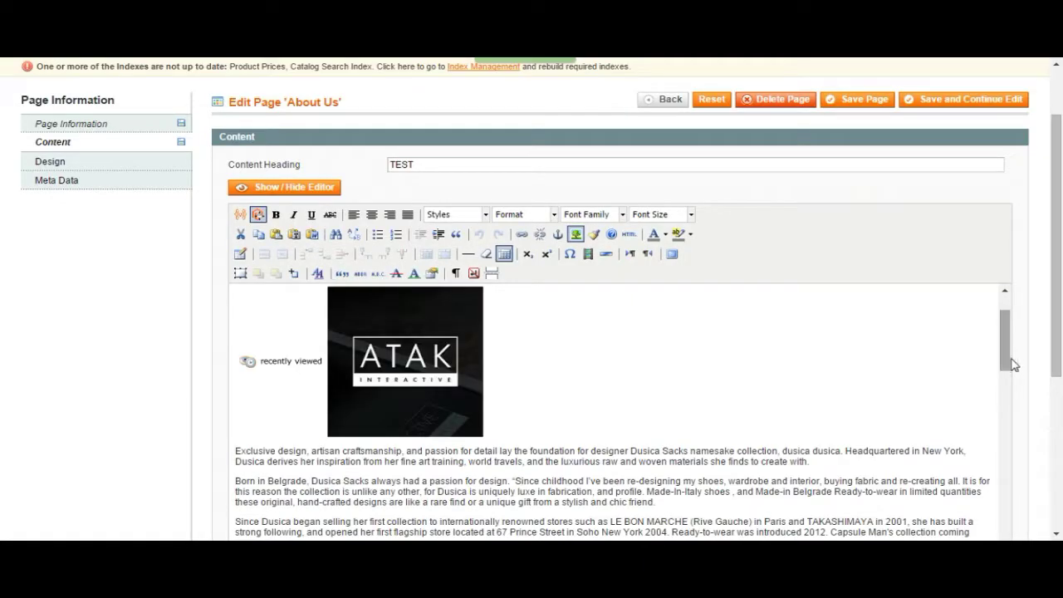
scroll(1004, 349, "up", 1)
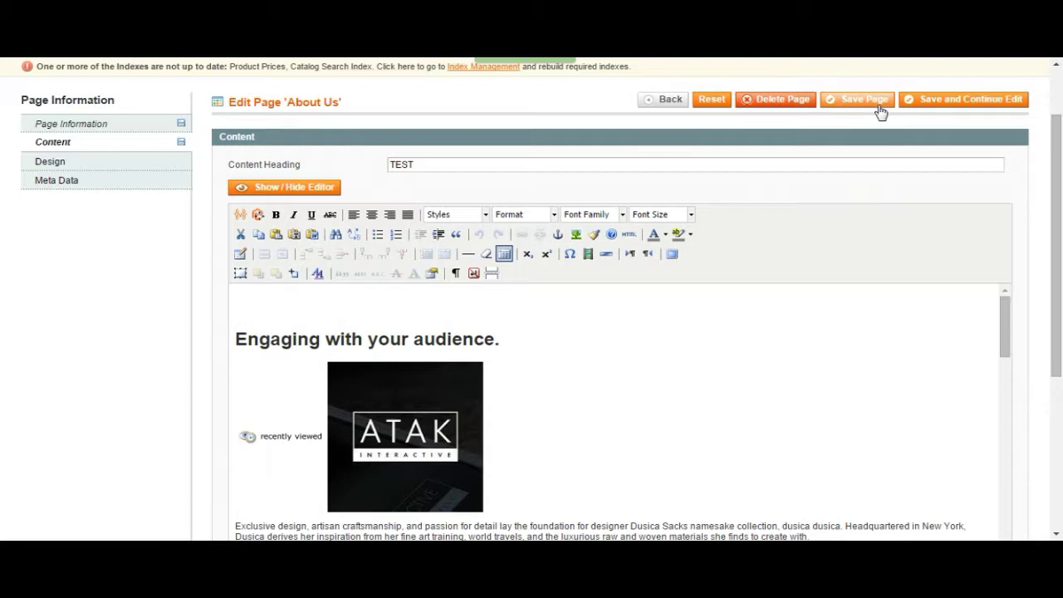
left_click(948, 101)
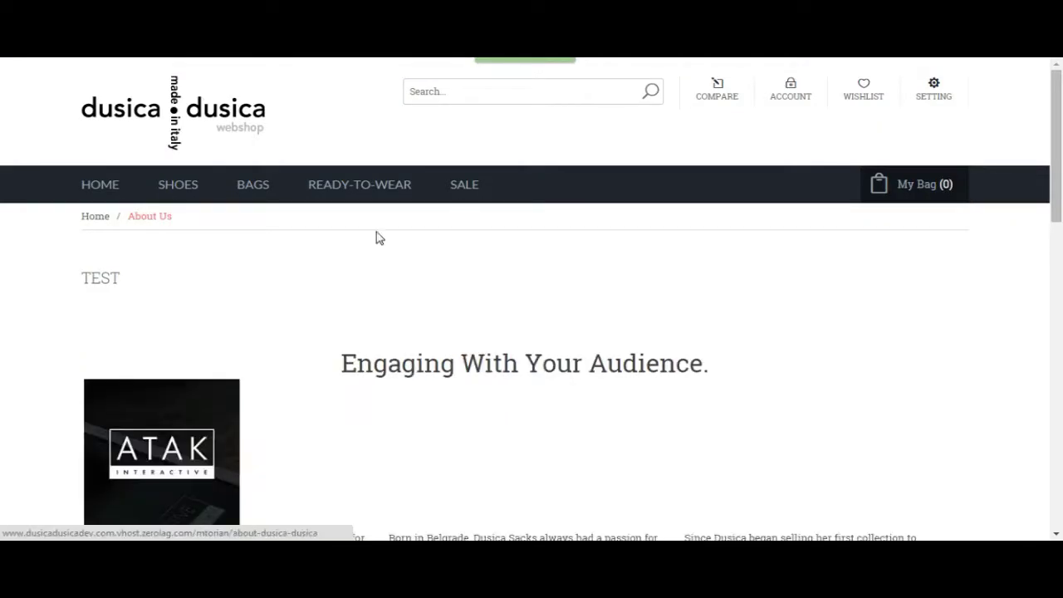
Step: Scroll the live About Us page to confirm the ATAK logo, then return to the admin tab
scroll(296, 271, "down", 2)
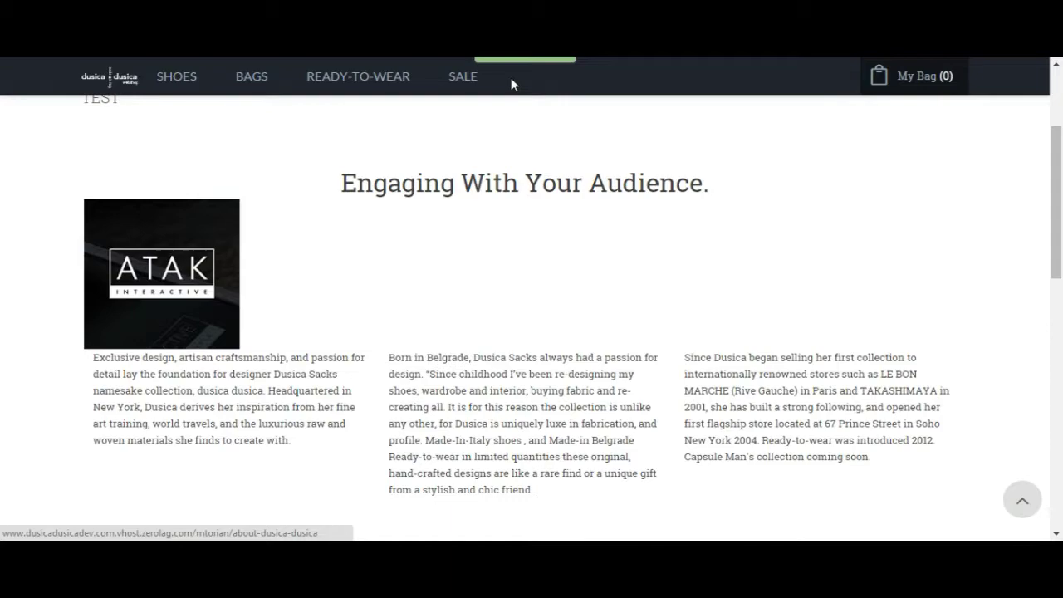
key("ctrl+Tab")
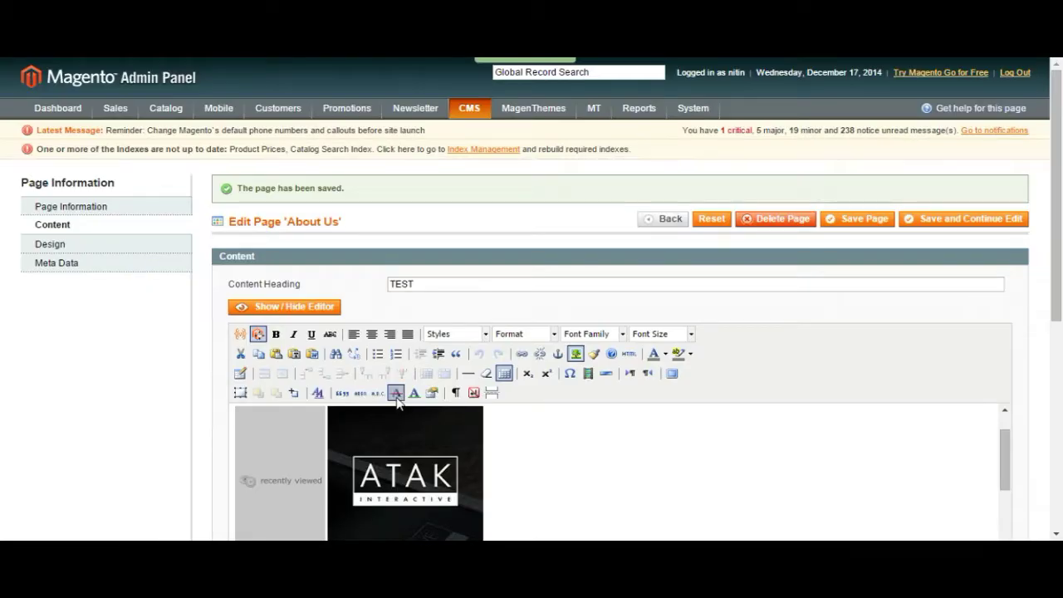
Step: Change the widget to Catalog New Products List with the product count set to 1
scroll(397, 392, "down", 3)
scroll(570, 431, "up", 2)
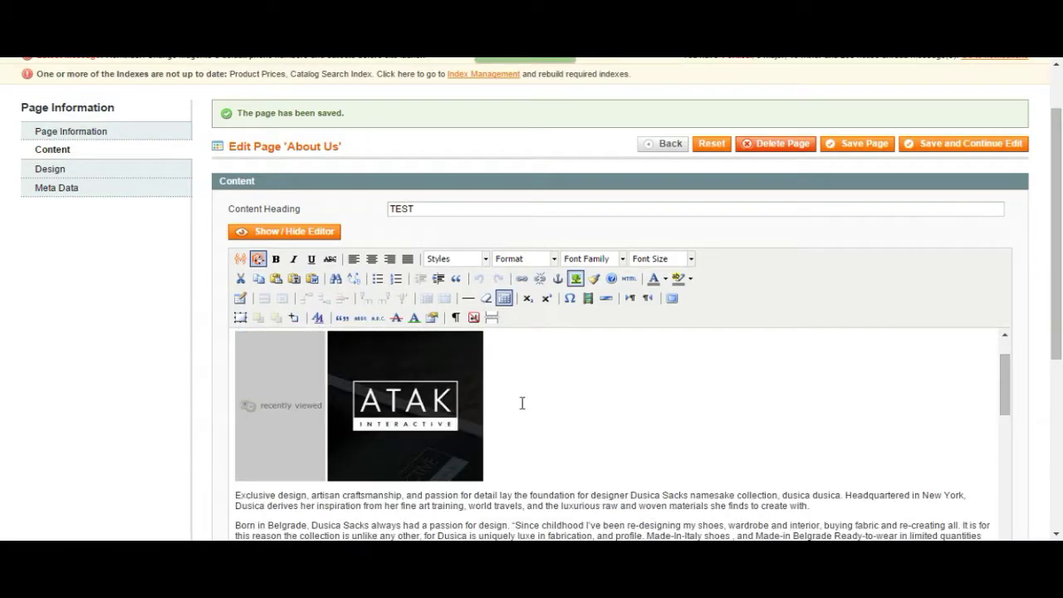
scroll(938, 192, "down", 1)
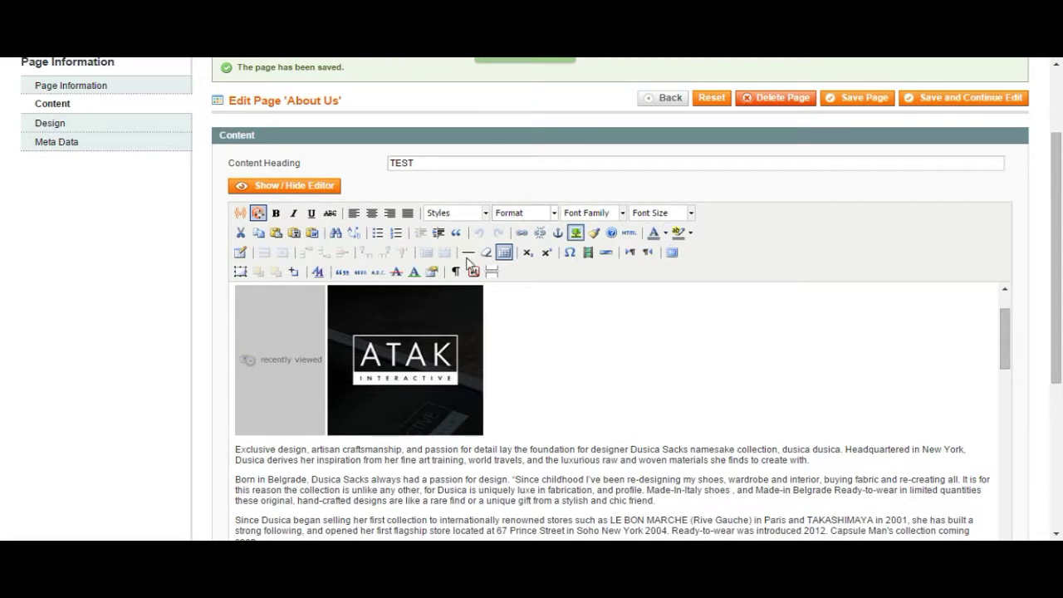
left_click(553, 334)
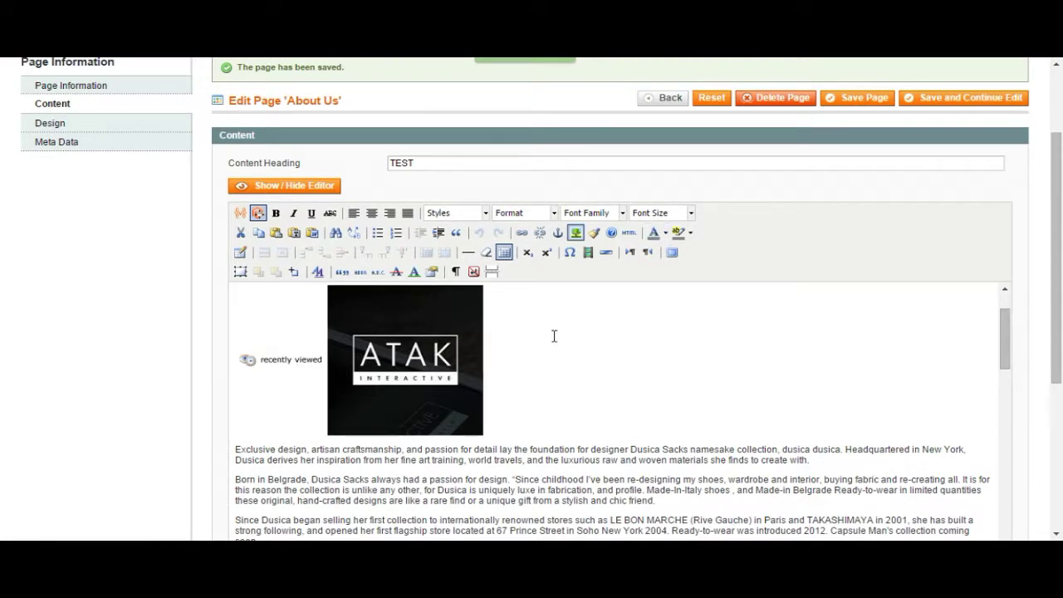
double_click(271, 361)
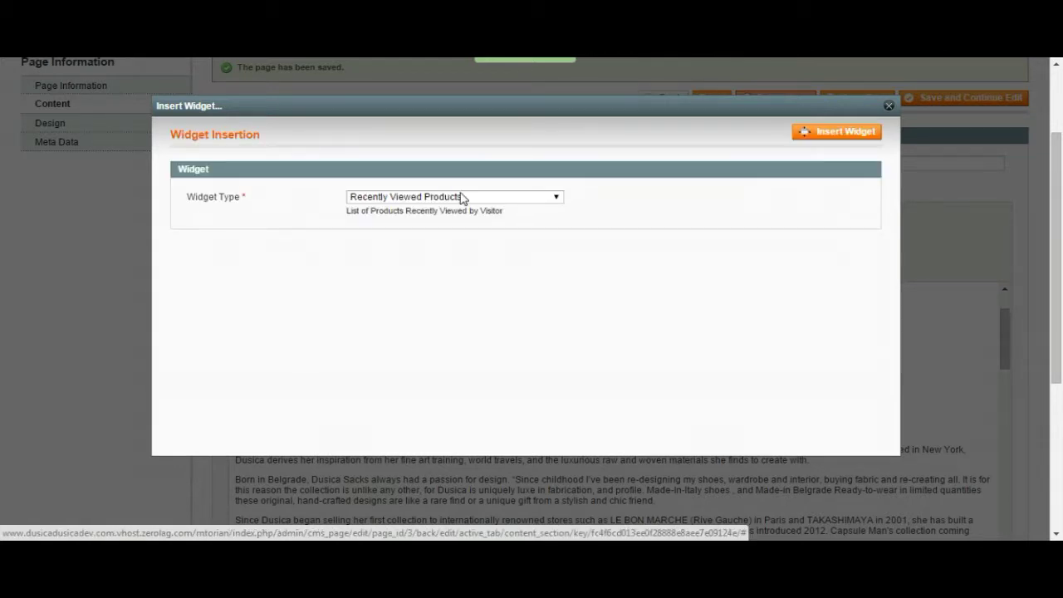
left_click(462, 199)
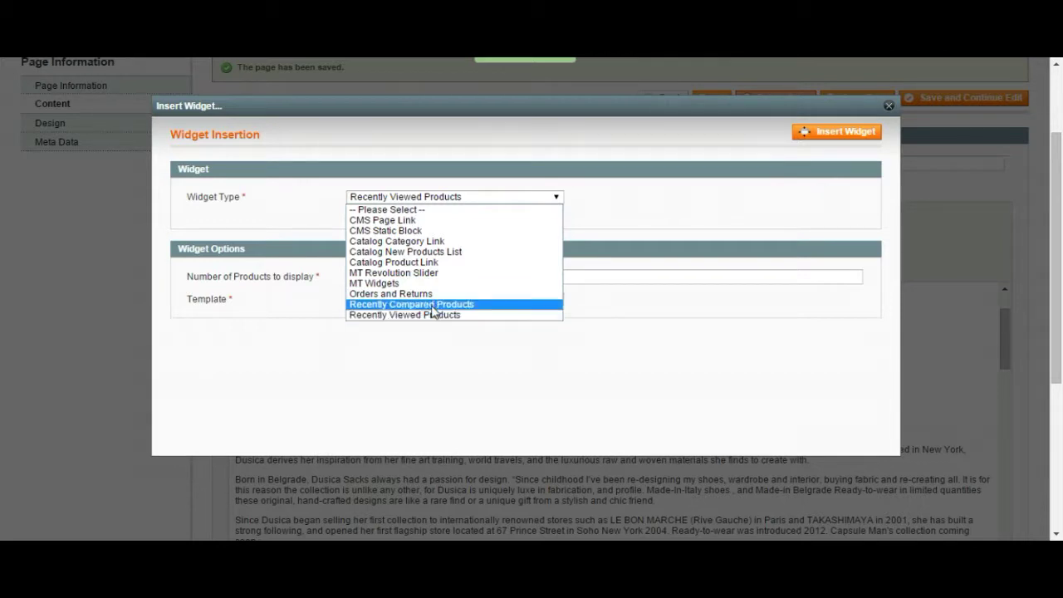
left_click(432, 253)
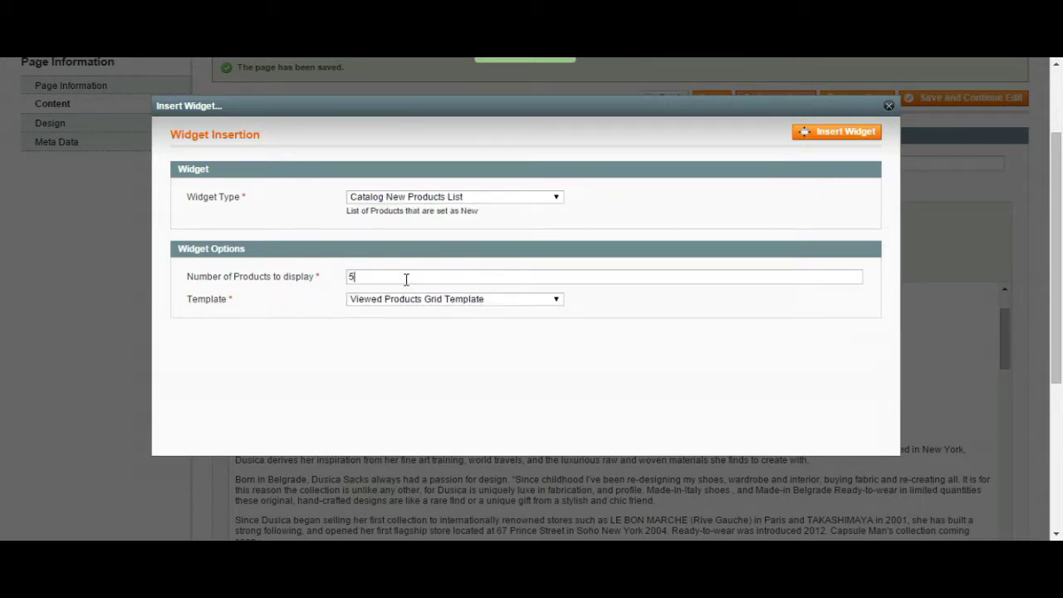
left_click_drag(403, 277, 308, 277)
type("1")
left_click(412, 349)
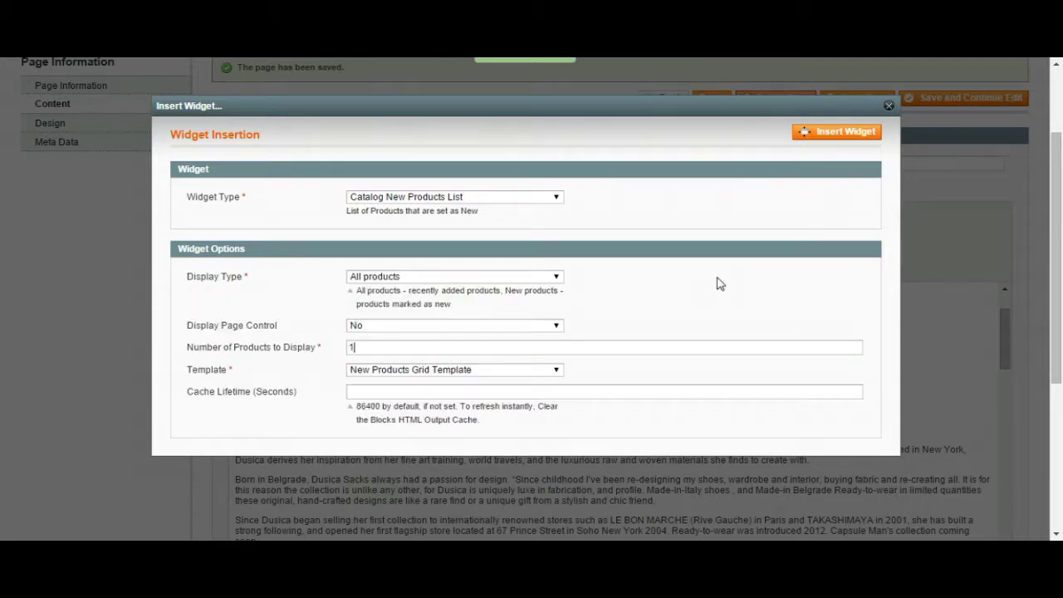
Step: Insert the New Products widget next to the ATAK image, deselect it, and save
left_click(843, 133)
left_click(303, 360)
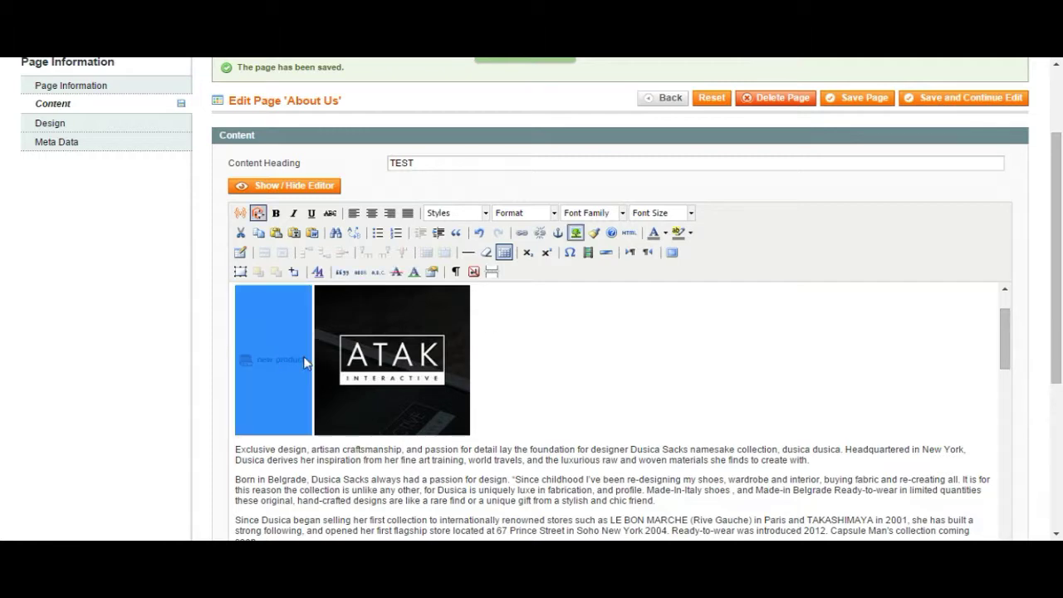
left_click(540, 350)
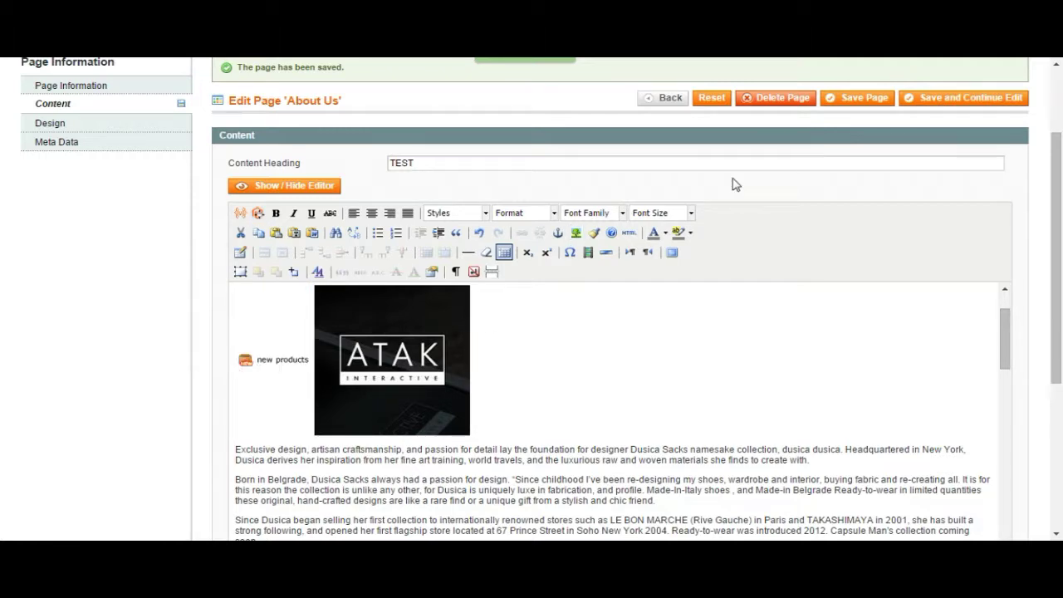
scroll(735, 184, "up", 3)
left_click(962, 218)
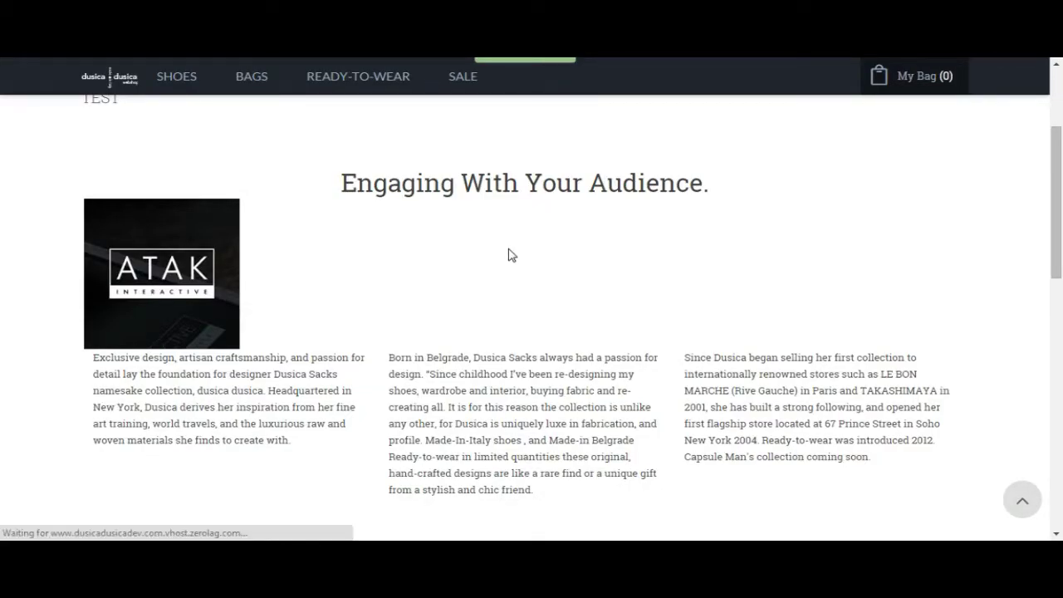
Step: Check the live page's NEW PRODUCTS block with TEST T-SHIRT above the ATAK logo, then return to the editor
scroll(422, 291, "down", 1)
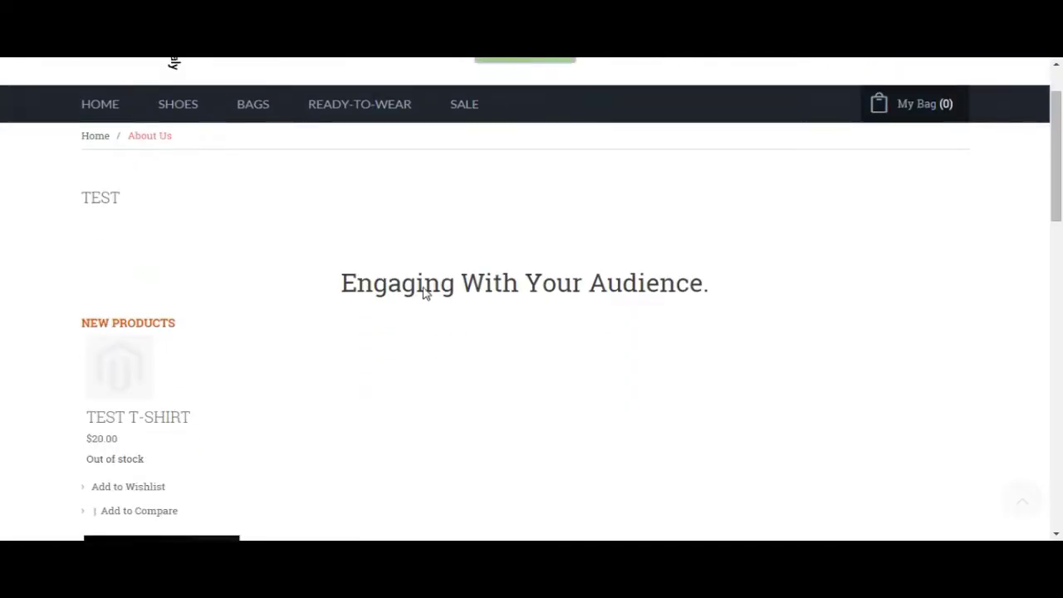
scroll(210, 292, "down", 1)
left_click_drag(90, 221, 325, 394)
left_click(325, 398)
scroll(315, 396, "down", 2)
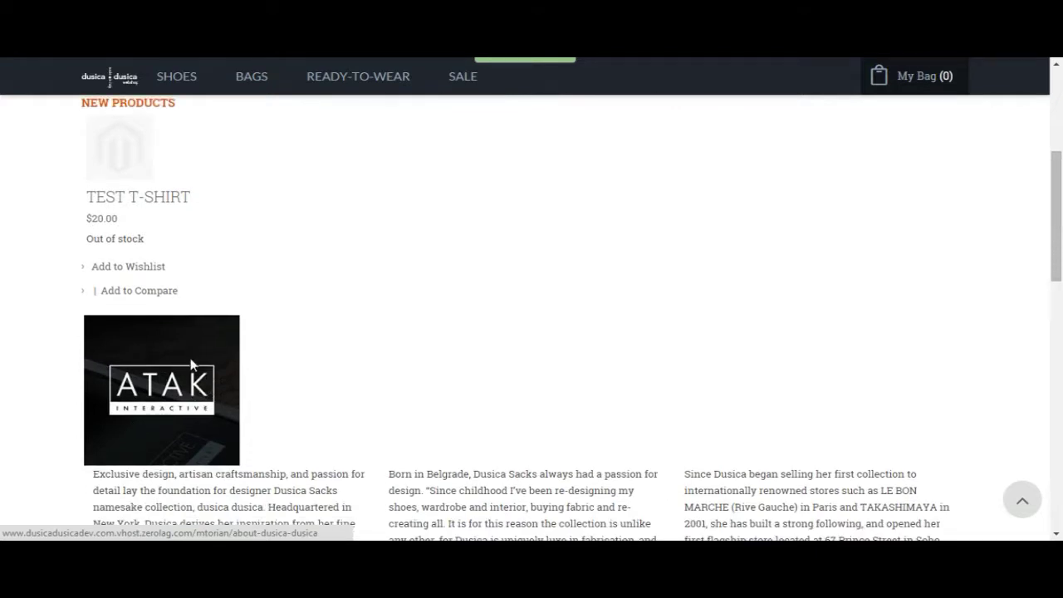
scroll(261, 363, "up", 1)
scroll(286, 318, "down", 1)
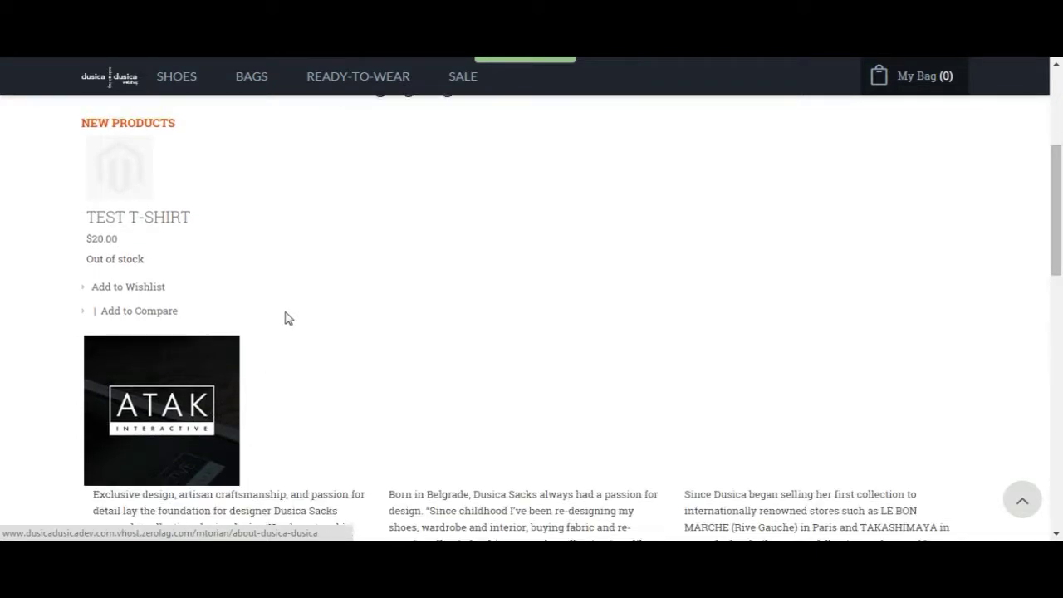
scroll(240, 401, "up", 1)
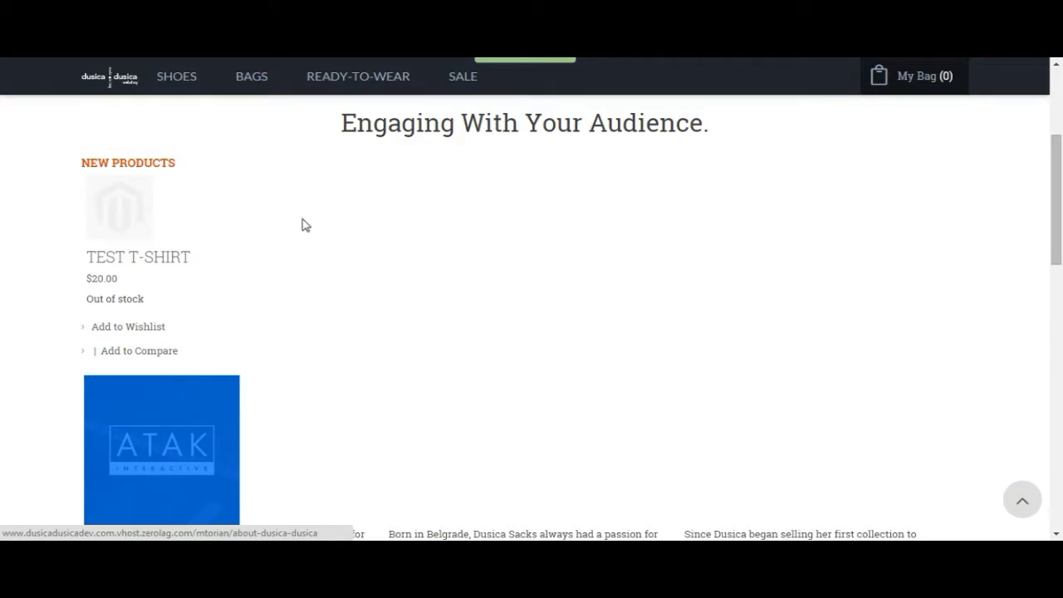
scroll(304, 373, "down", 1)
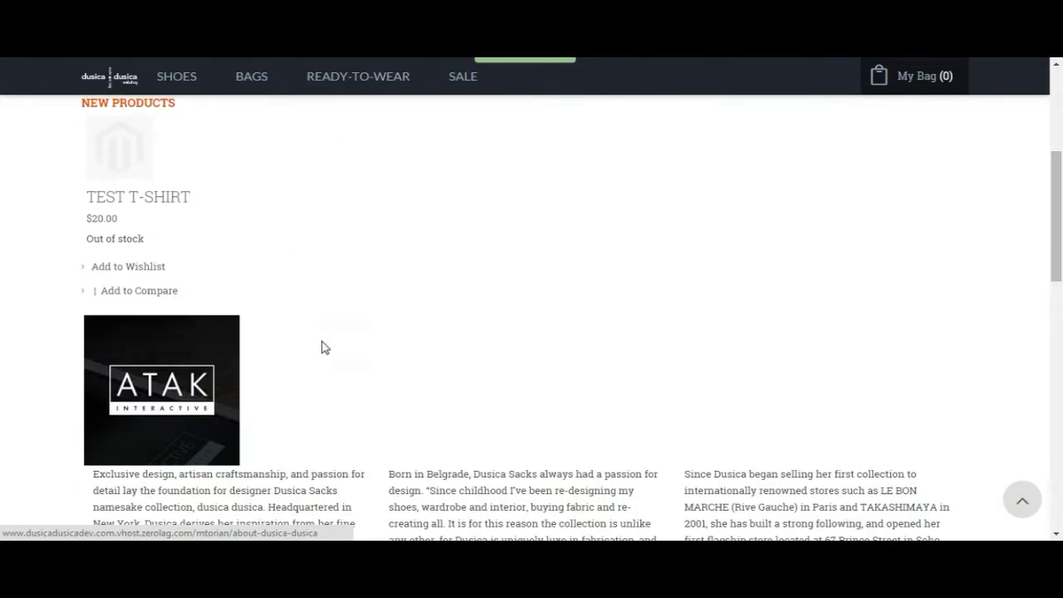
scroll(323, 346, "up", 1)
left_click_drag(116, 184, 249, 358)
left_click(121, 238)
scroll(372, 239, "up", 4)
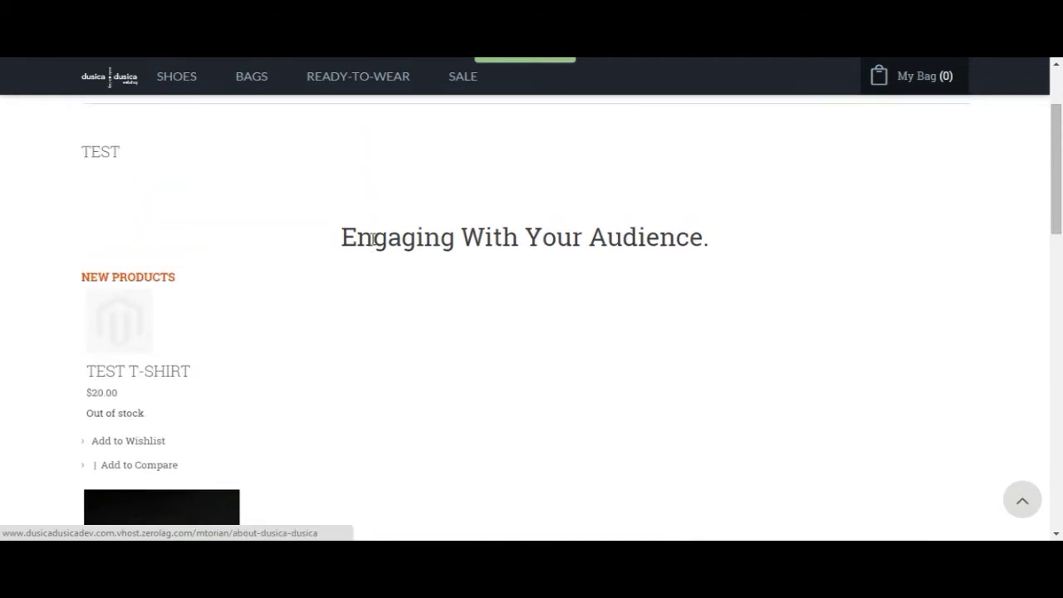
scroll(349, 267, "down", 3)
scroll(347, 262, "down", 3)
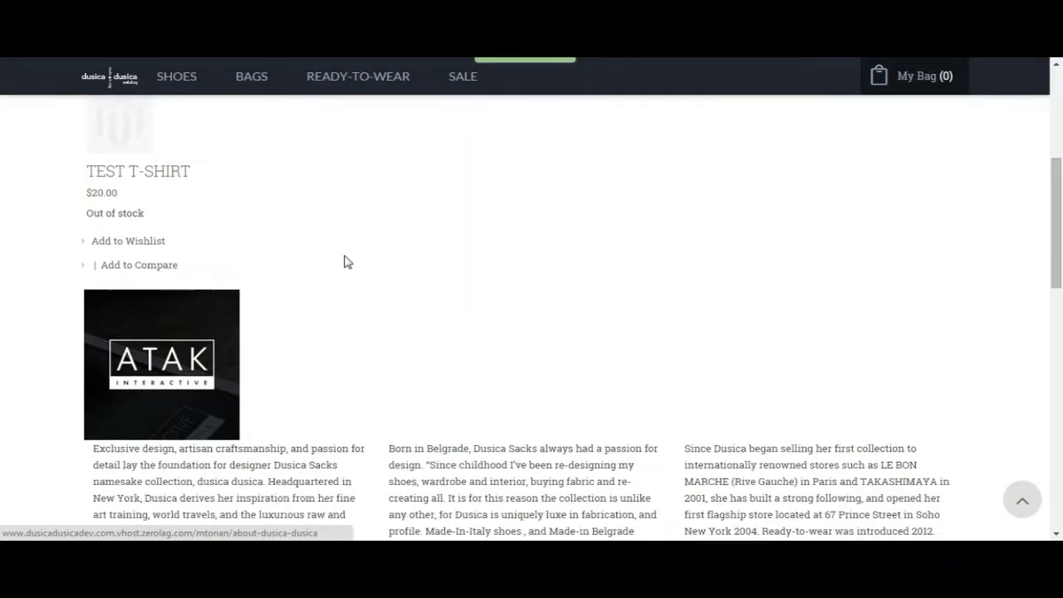
scroll(347, 263, "up", 3)
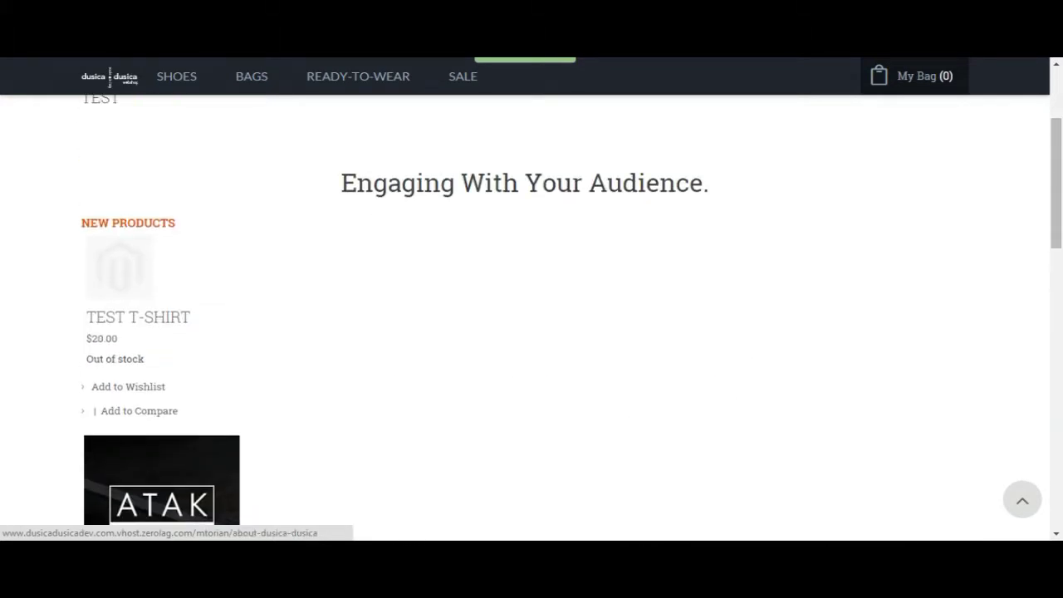
key("ctrl+Tab")
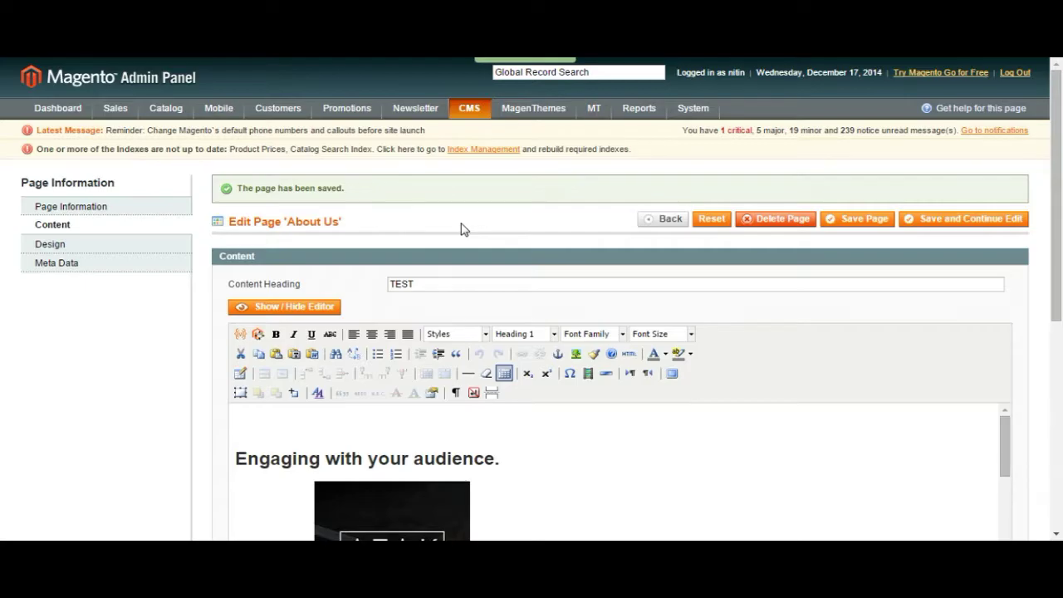
Step: In the Design settings, choose the '2 columns with left bar' layout and save, continuing editing
scroll(463, 229, "down", 3)
scroll(463, 230, "up", 3)
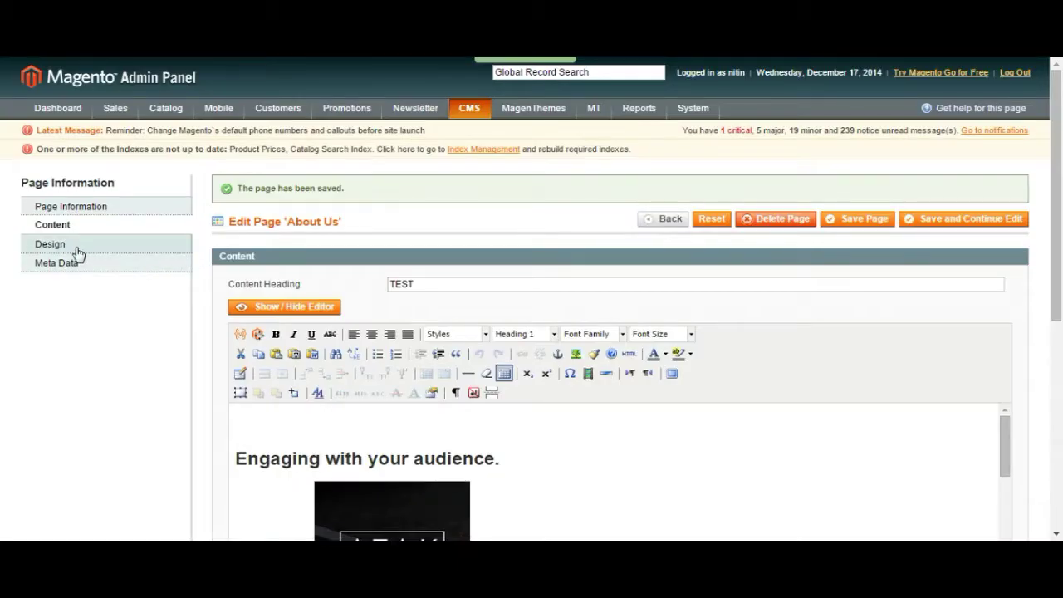
left_click(50, 244)
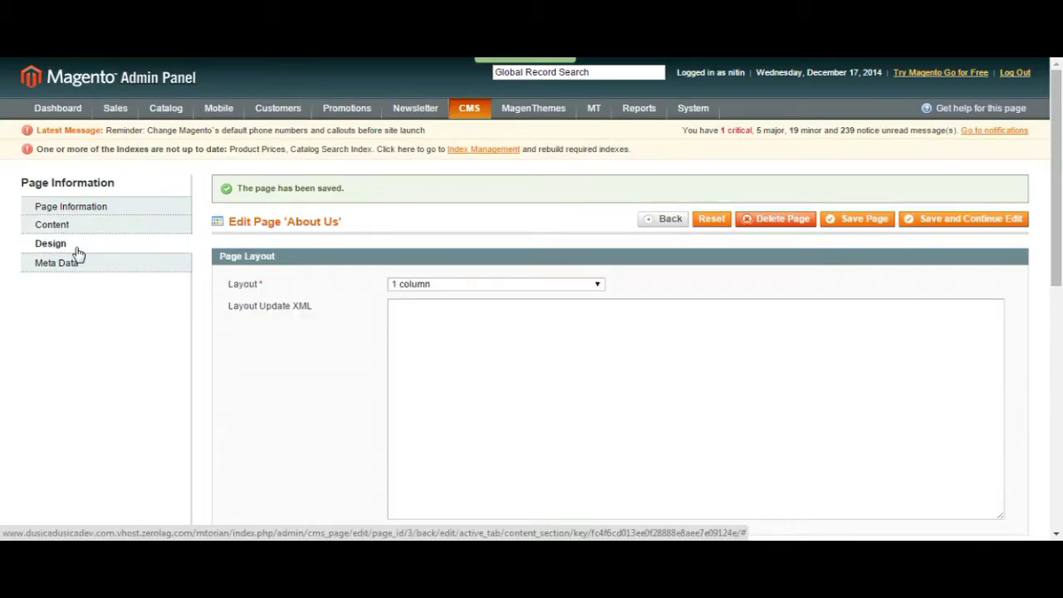
scroll(122, 283, "down", 1)
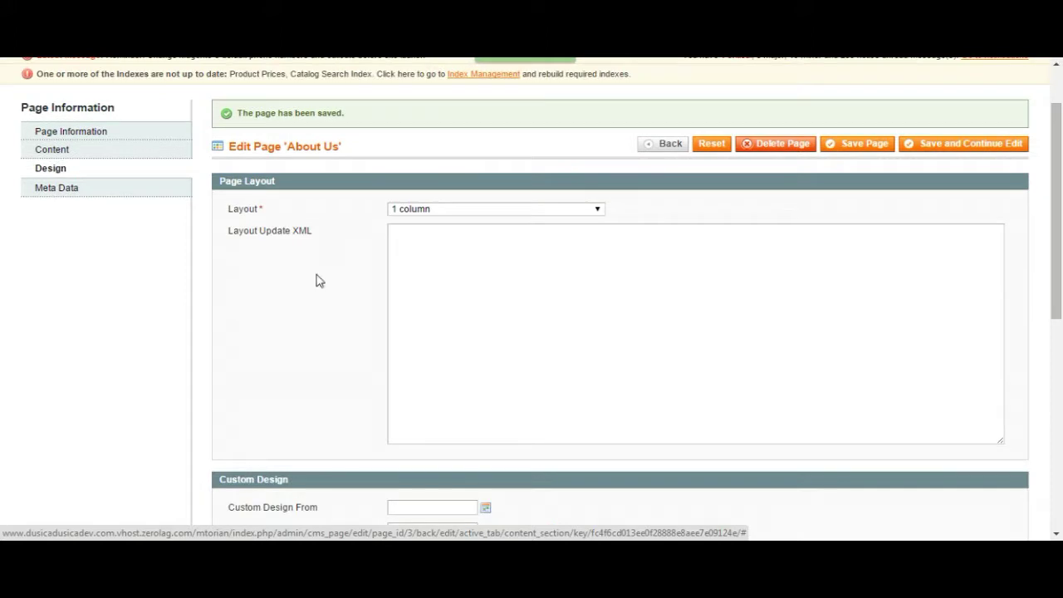
left_click(442, 211)
left_click(440, 211)
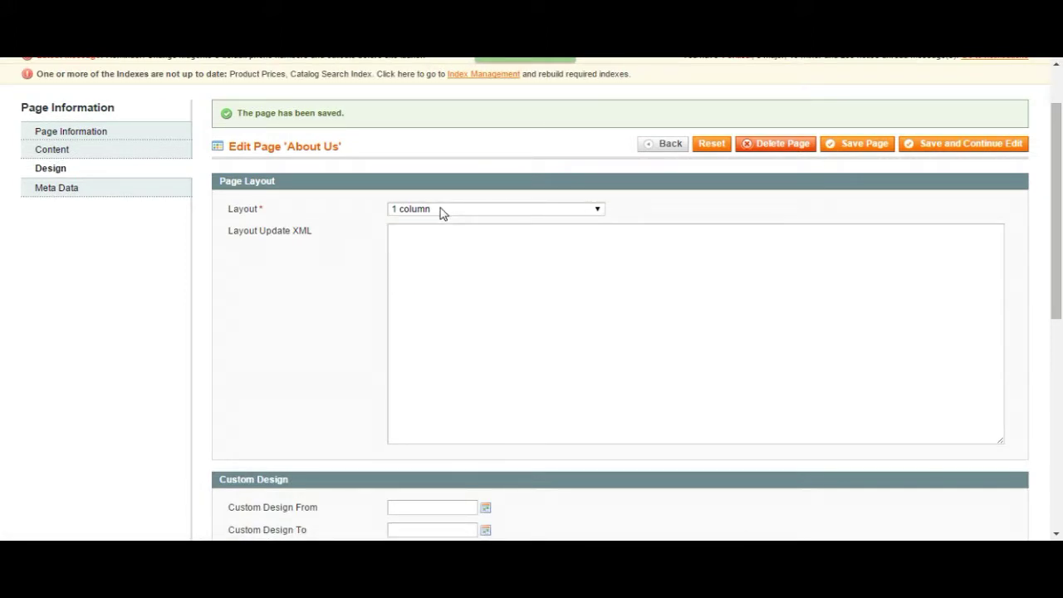
scroll(305, 282, "down", 1)
scroll(336, 449, "up", 1)
left_click(469, 211)
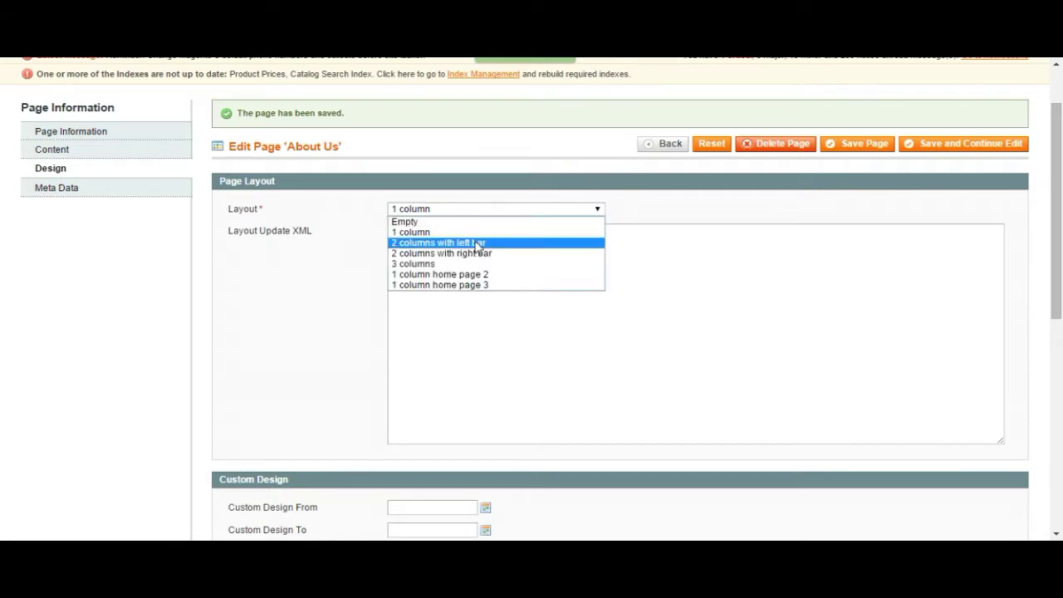
left_click(477, 243)
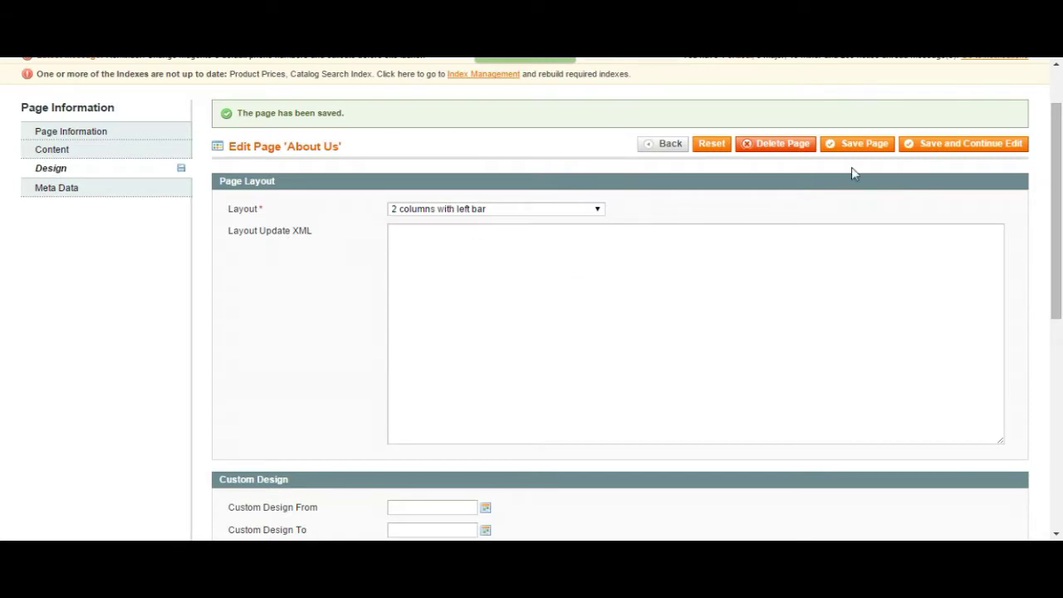
left_click(936, 154)
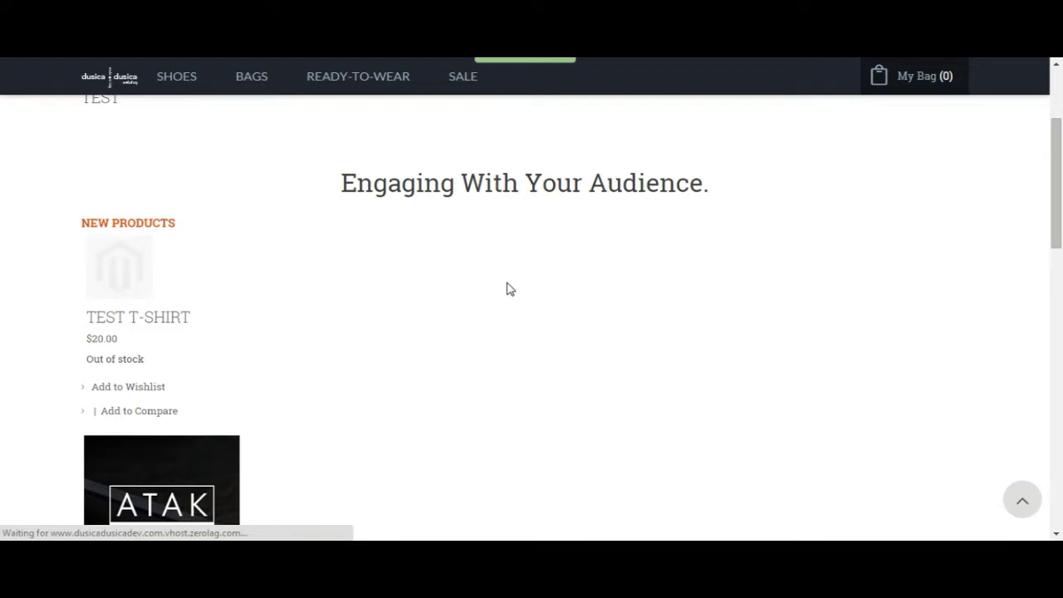
Step: Inspect the new left Compare Products sidebar beside the TEST T-SHIRT product content
scroll(108, 221, "down", 1)
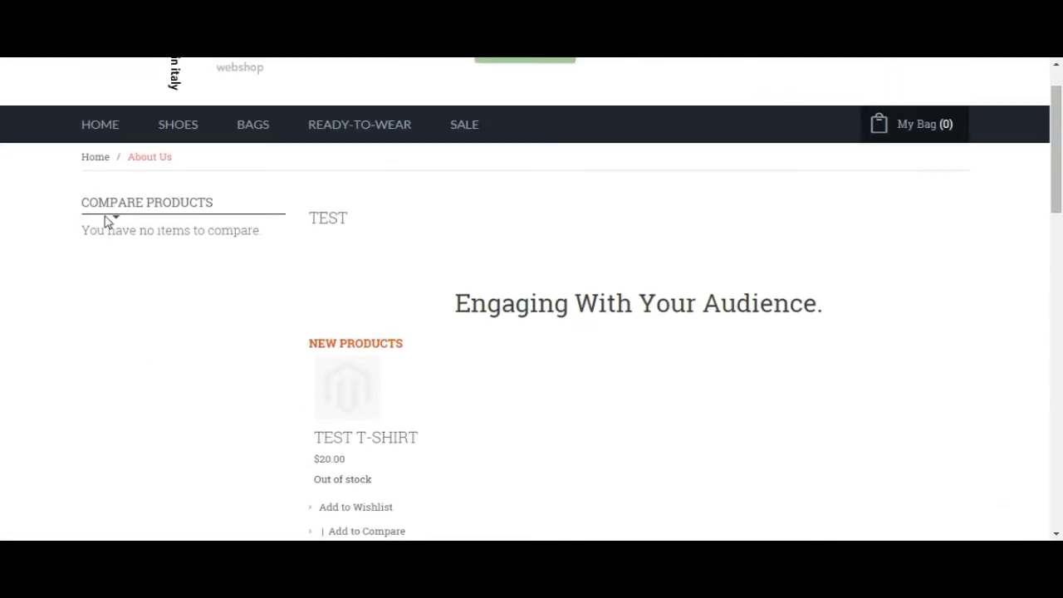
left_click_drag(80, 197, 246, 258)
left_click(246, 257)
scroll(244, 230, "down", 1)
left_click_drag(110, 142, 204, 386)
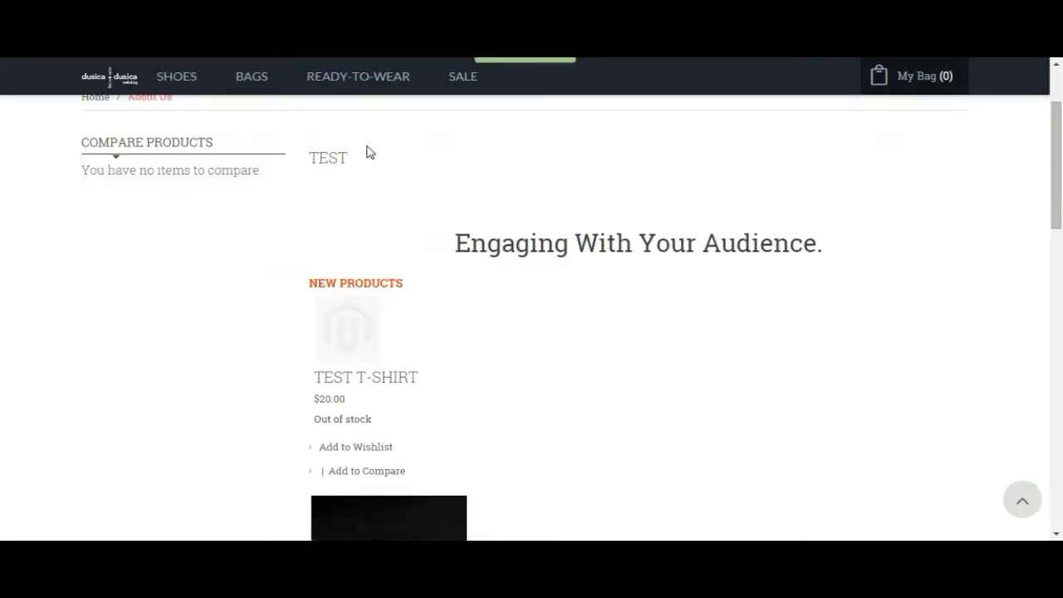
left_click_drag(368, 146, 629, 372)
left_click(667, 408)
scroll(659, 403, "down", 3)
scroll(659, 403, "down", 5)
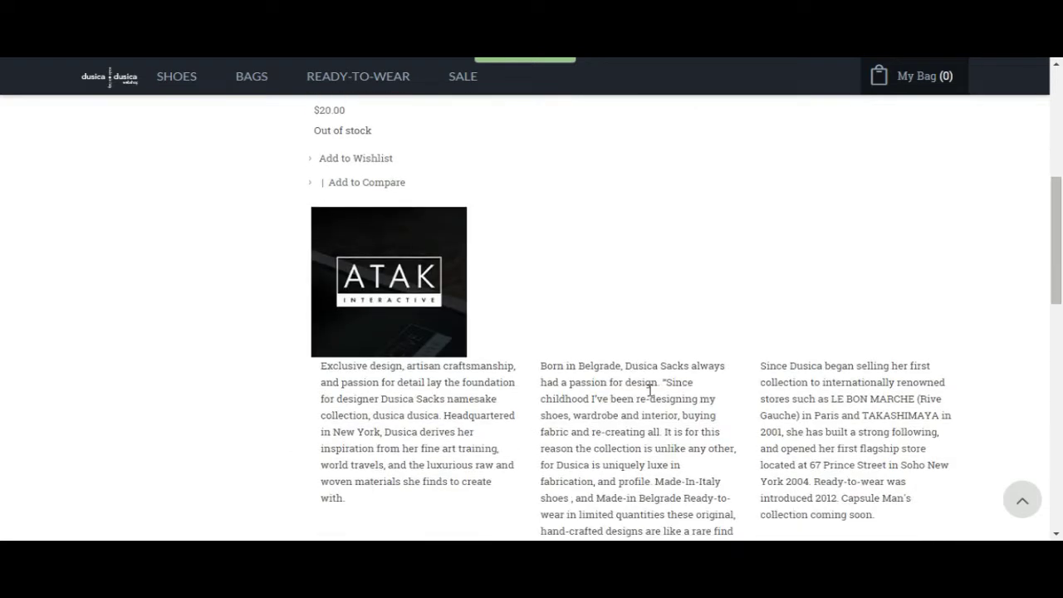
scroll(635, 381, "up", 4)
scroll(634, 381, "up", 3)
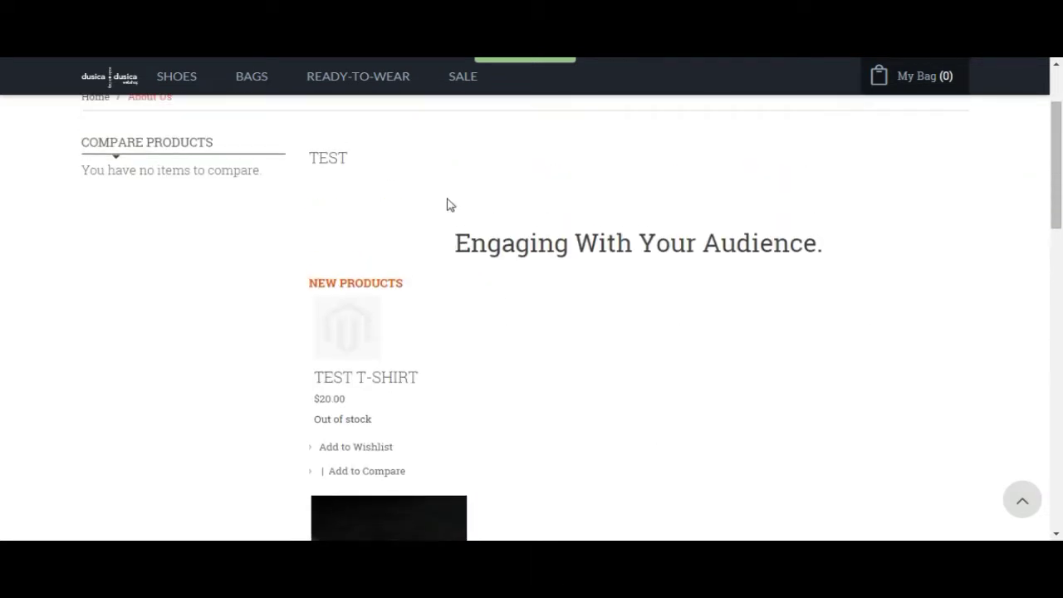
left_click_drag(382, 211, 668, 518)
left_click(665, 466)
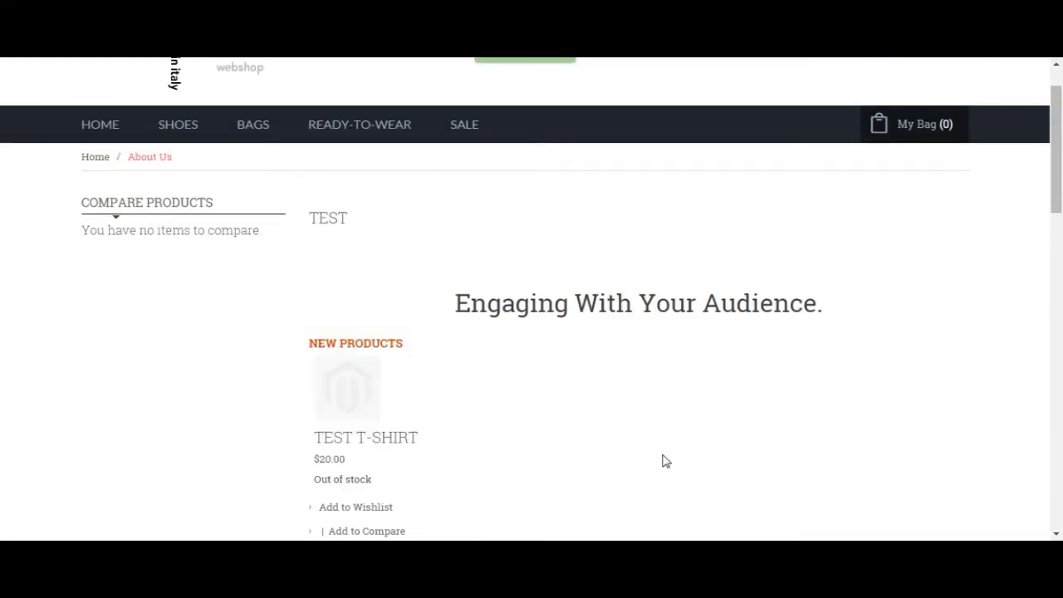
scroll(656, 443, "down", 3)
scroll(396, 258, "up", 4)
left_click_drag(341, 288, 540, 452)
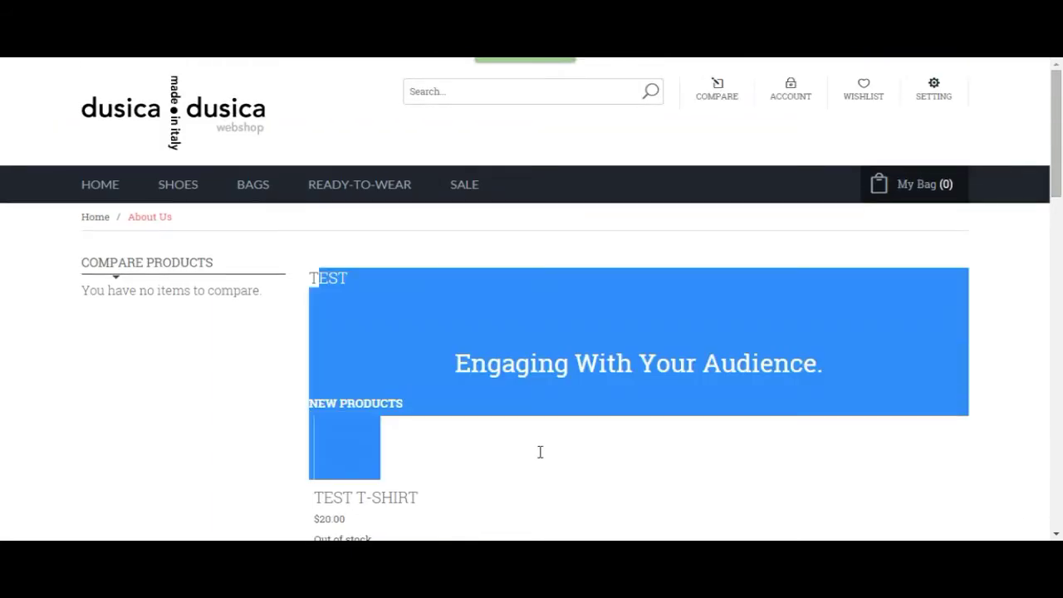
left_click(548, 321)
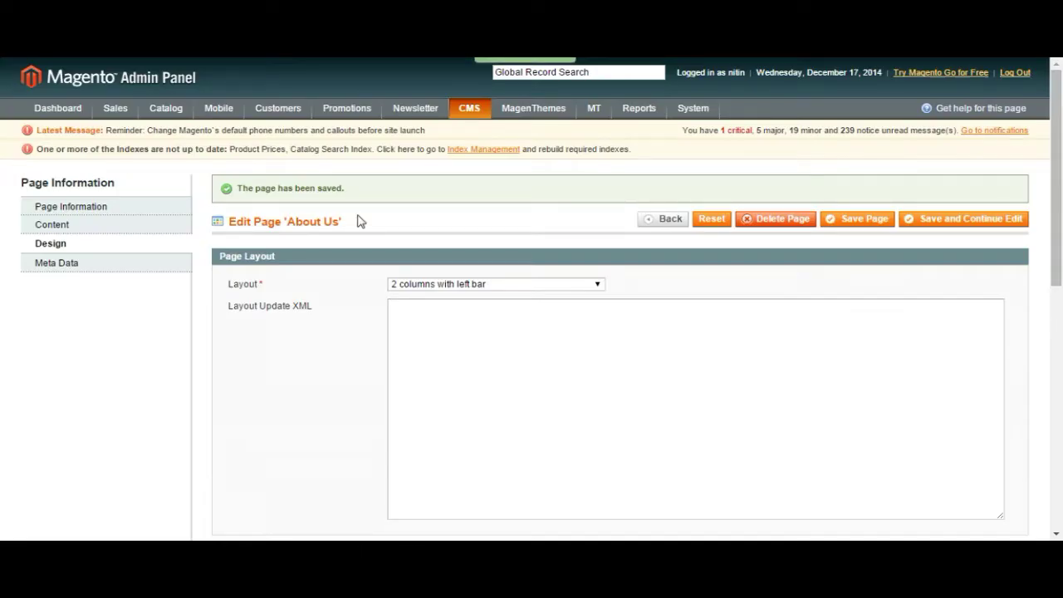
Step: Set the layout to 1 column, check the meta description, then return to Page Information
left_click(548, 290)
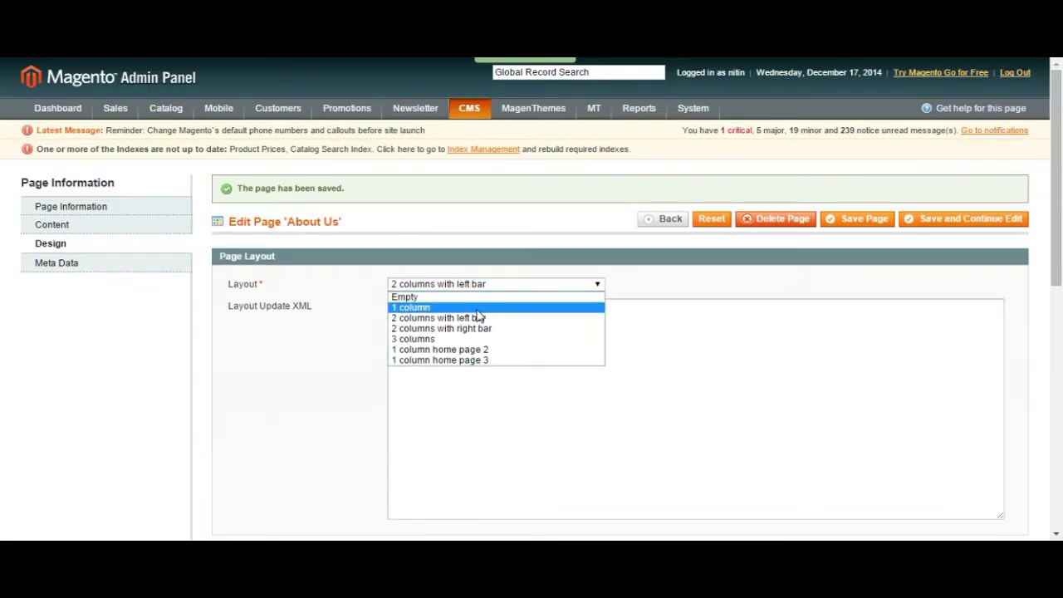
left_click(470, 308)
left_click(76, 264)
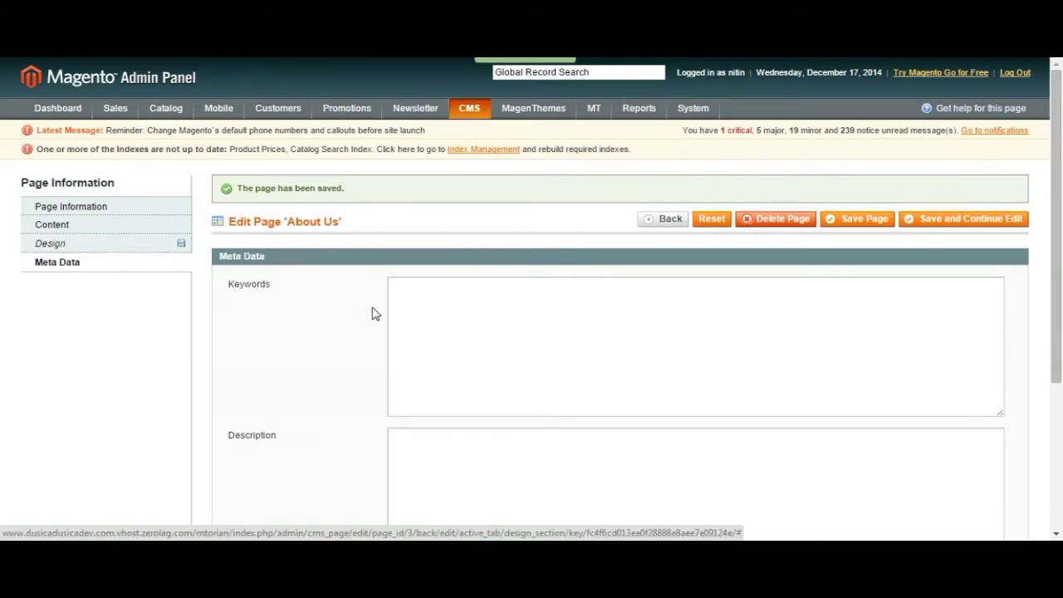
scroll(357, 287, "down", 2)
left_click(425, 408)
scroll(339, 290, "up", 2)
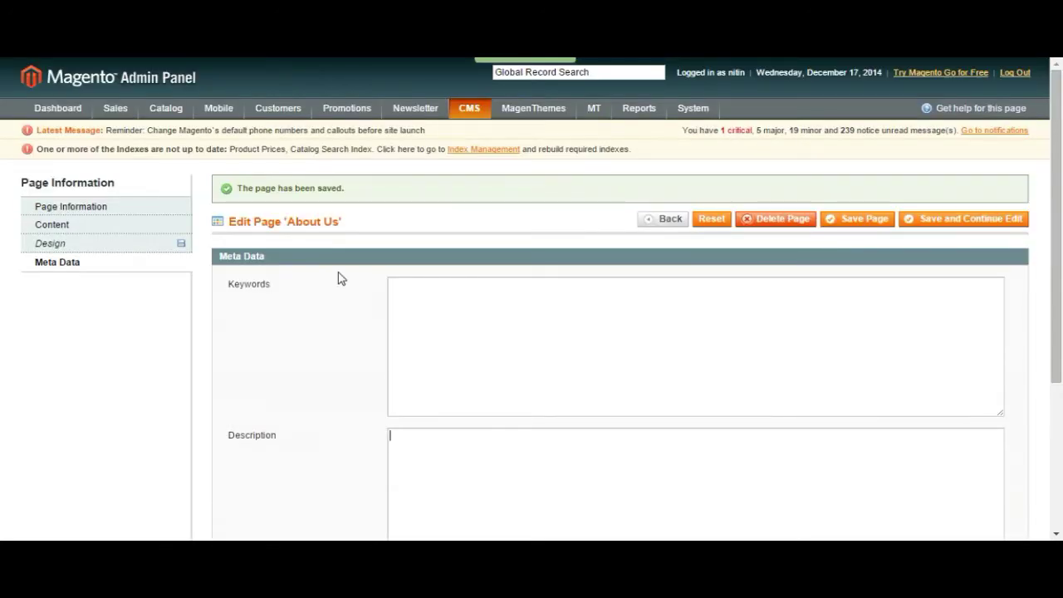
left_click(90, 207)
mouse_move(467, 112)
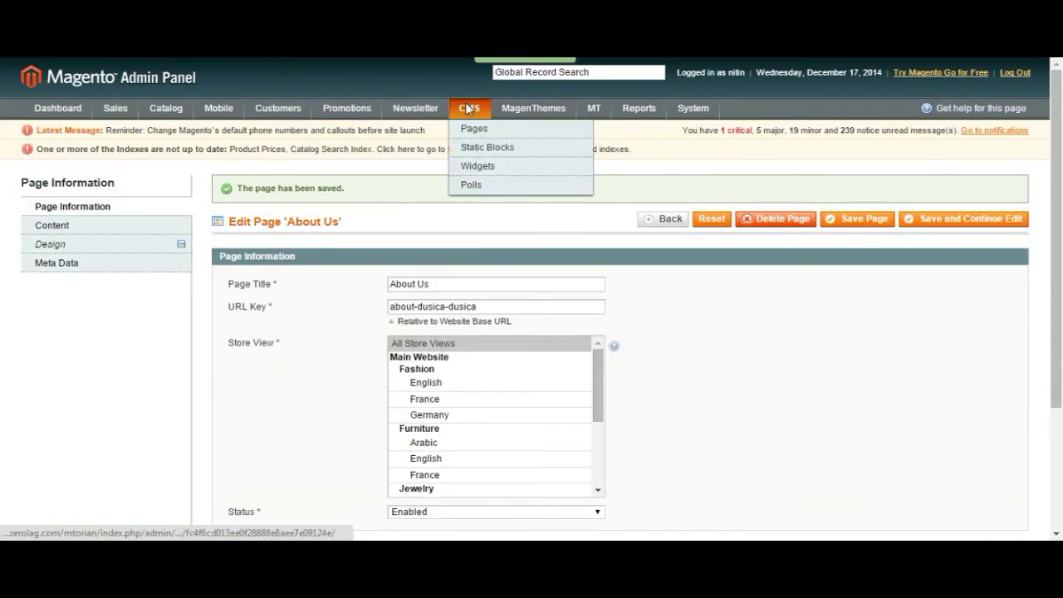